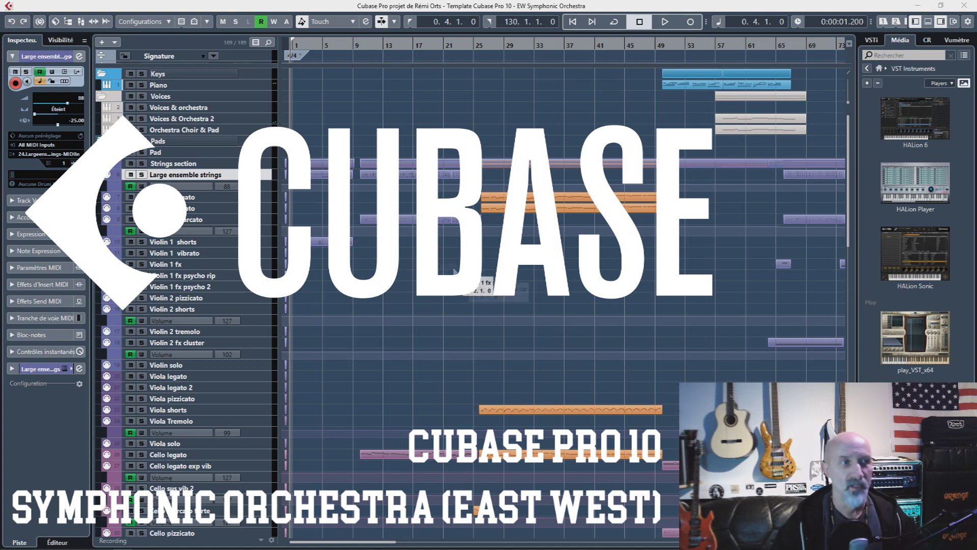
# Open the instrument window of the Large ensemble strings track, examine its player settings, and close it
pyautogui.click(108, 175)
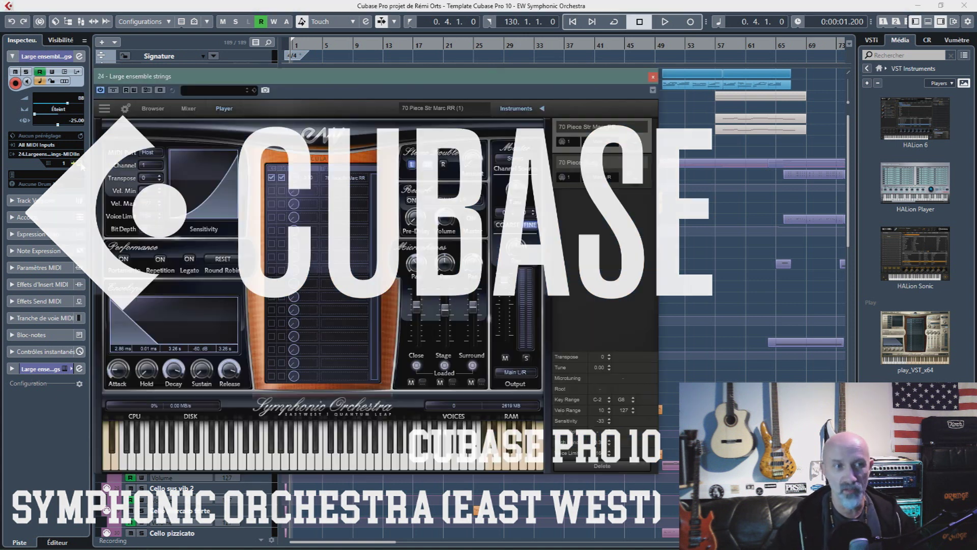
pyautogui.moveTo(385, 83); pyautogui.dragTo(544, 89)
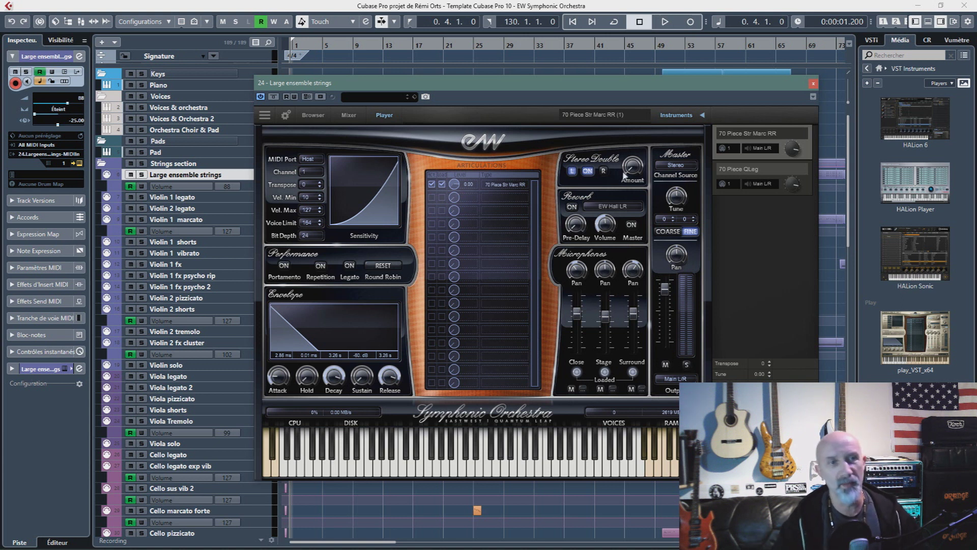
pyautogui.click(813, 84)
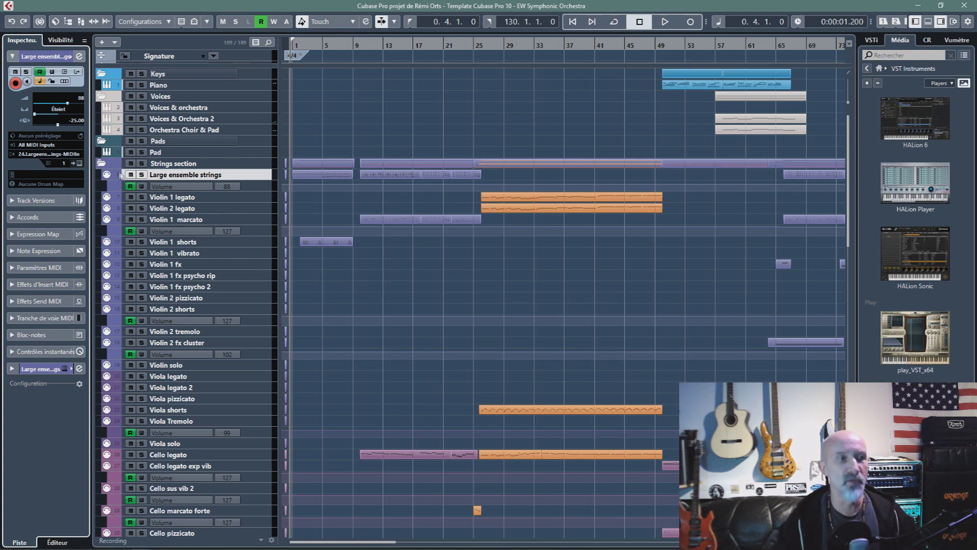
# Reopen the Large ensemble strings instrument, compare its Browser, Mixer and Player views, and close it
pyautogui.click(79, 163)
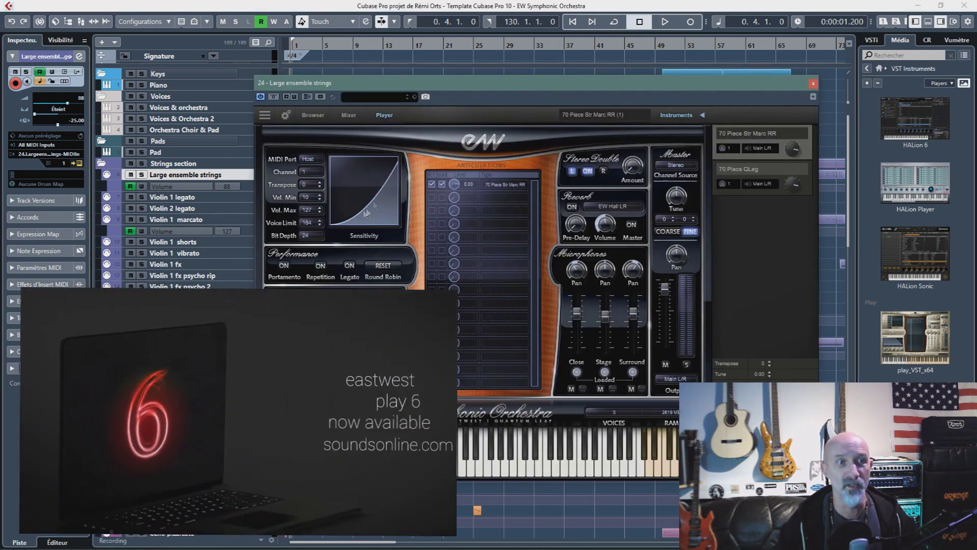
pyautogui.click(312, 115)
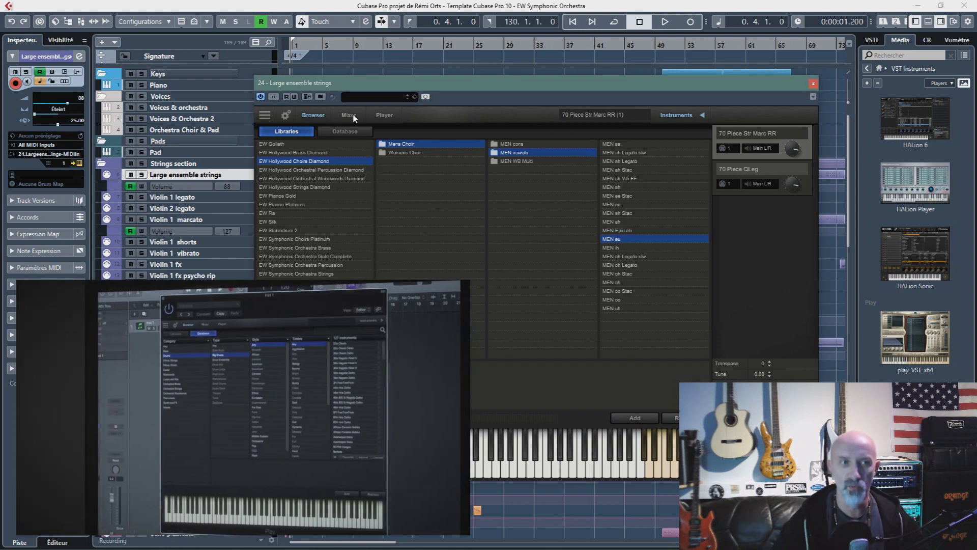
pyautogui.click(351, 115)
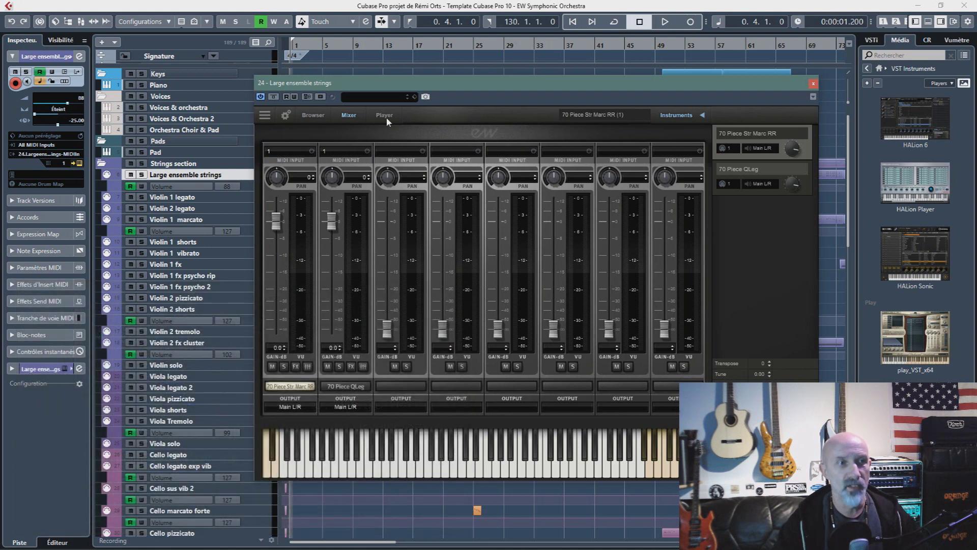
pyautogui.click(385, 115)
pyautogui.click(312, 115)
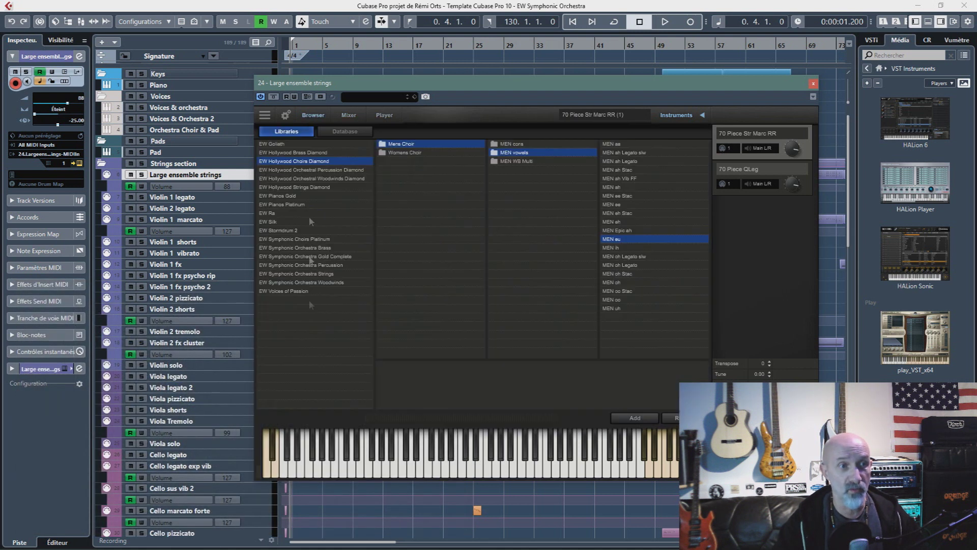
pyautogui.click(385, 116)
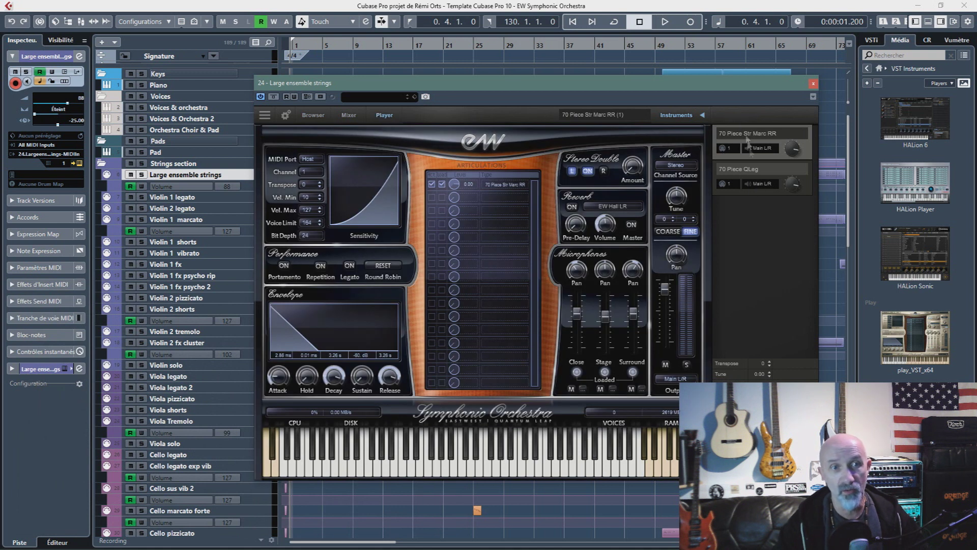
pyautogui.click(813, 85)
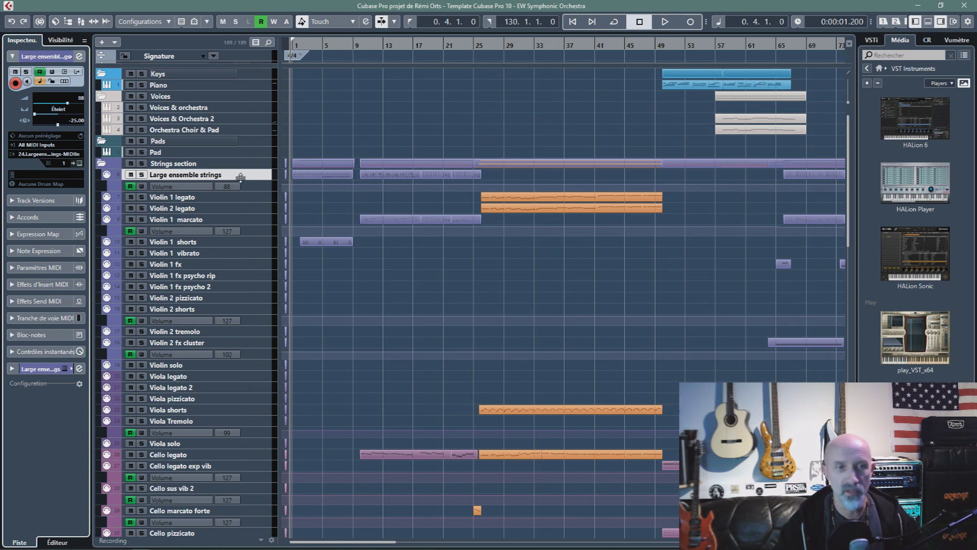
# Show the VST instrument rack, look through the loaded instruments, and select the Piano track
pyautogui.click(875, 42)
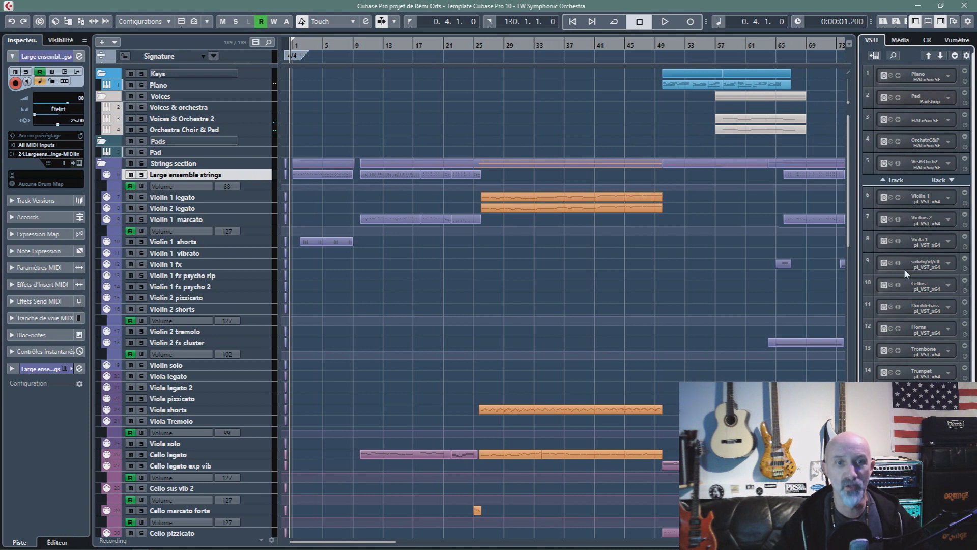
pyautogui.scroll(-3, 926, 227)
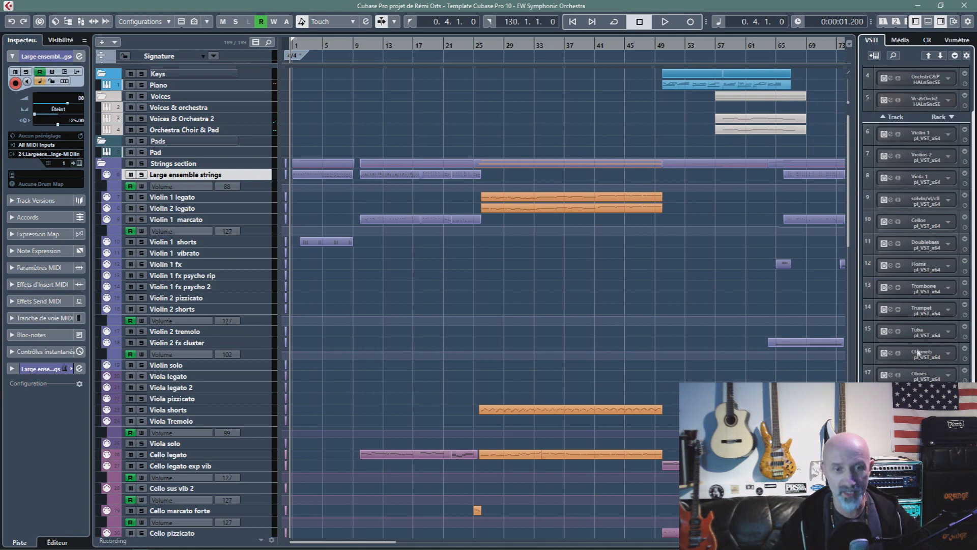
pyautogui.scroll(3, 922, 261)
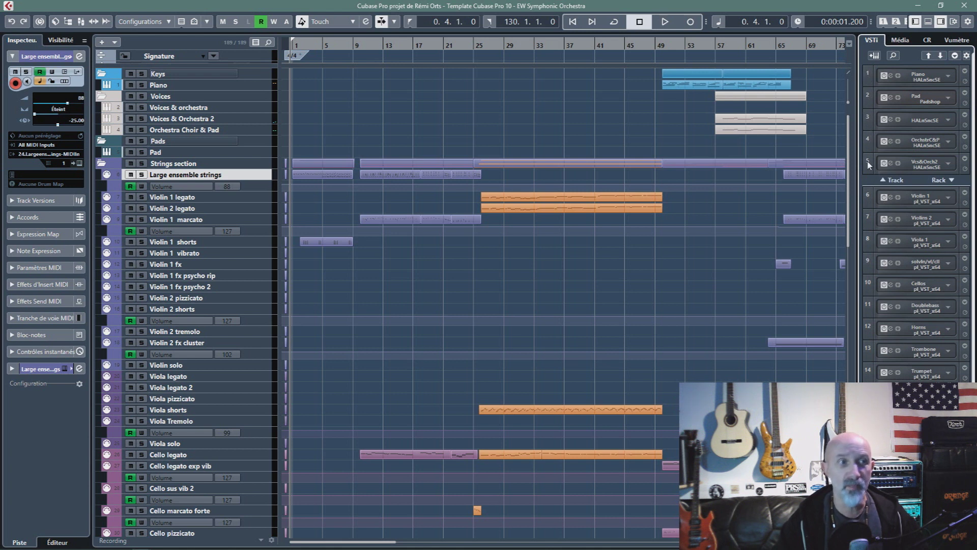
pyautogui.click(262, 98)
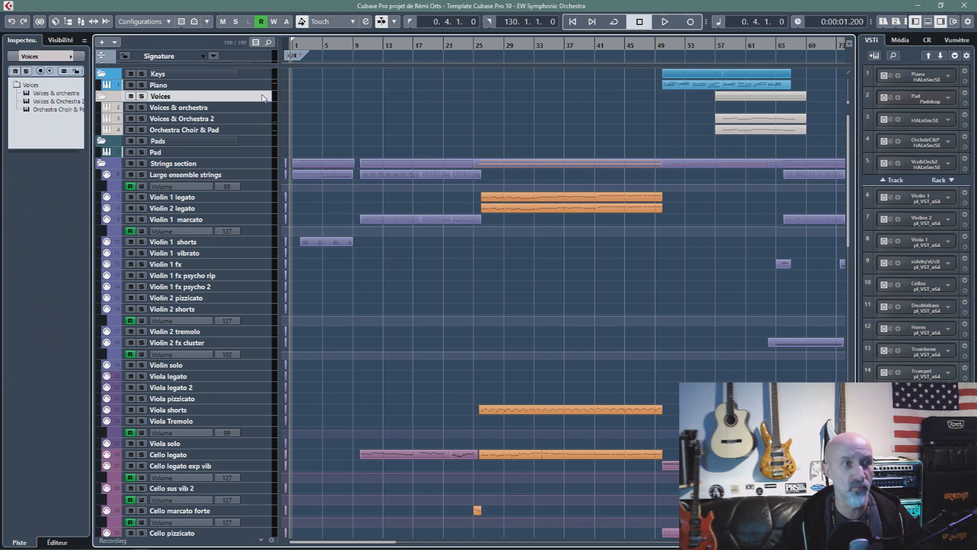
pyautogui.click(264, 86)
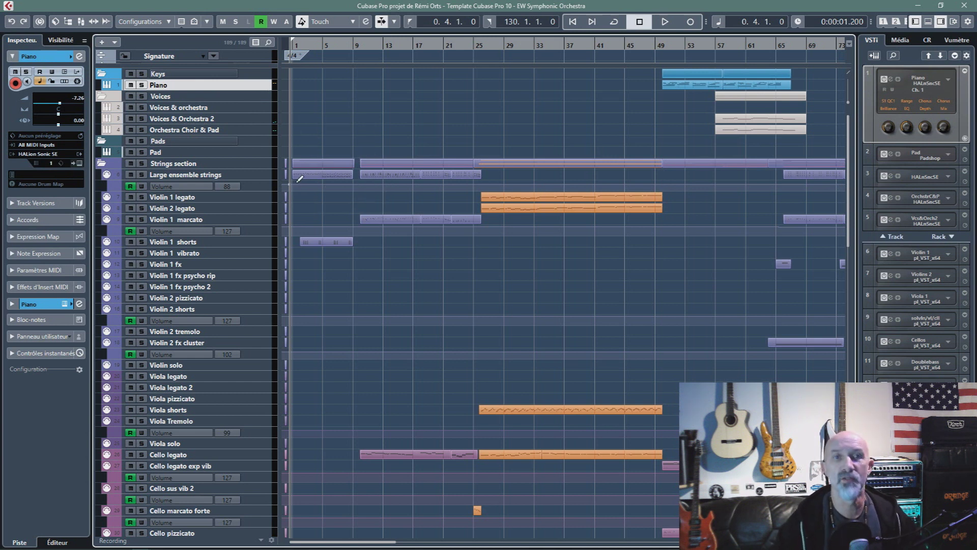
# Open the Violin 1 rack instrument, examine its list of loaded articulations, and close it
pyautogui.click(889, 253)
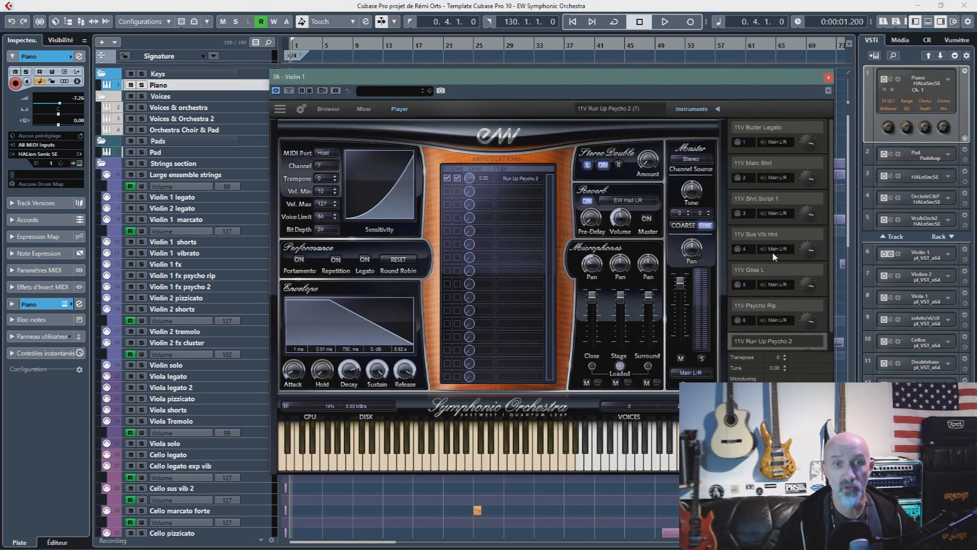
pyautogui.moveTo(718, 77); pyautogui.dragTo(750, 91)
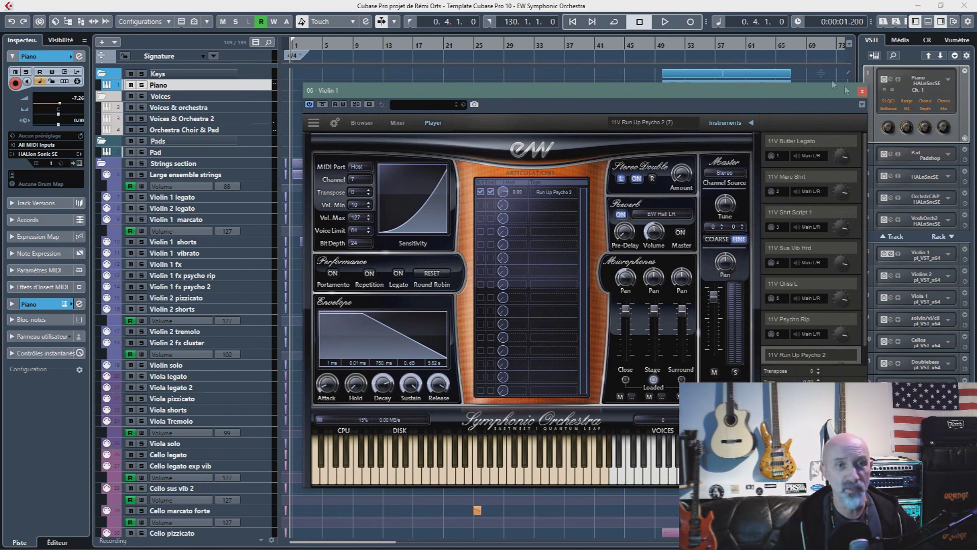
pyautogui.click(862, 92)
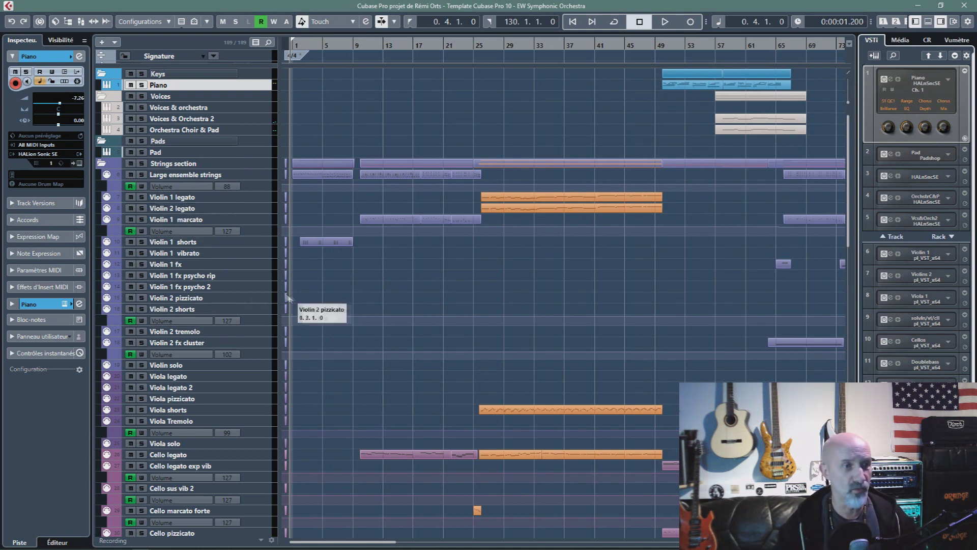
# Review the project's track list from the strings through the brass, woodwinds and tuned percussion to the percussion section
pyautogui.scroll(-3, 371, 291)
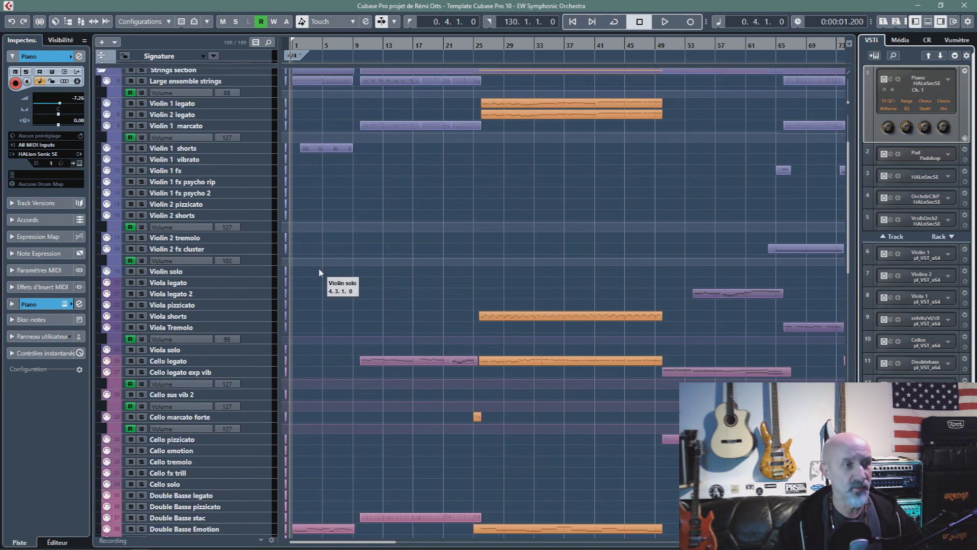
pyautogui.scroll(-3, 319, 272)
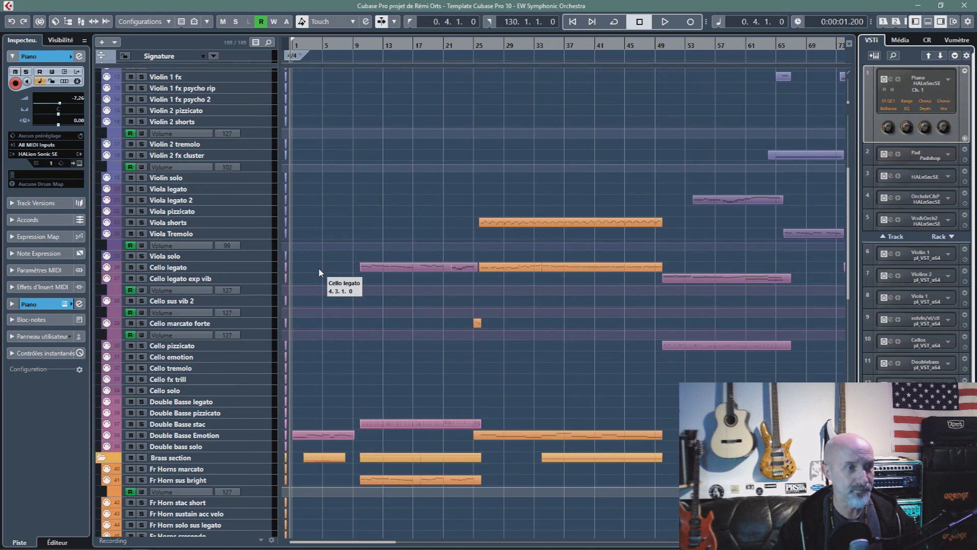
pyautogui.scroll(-3, 320, 239)
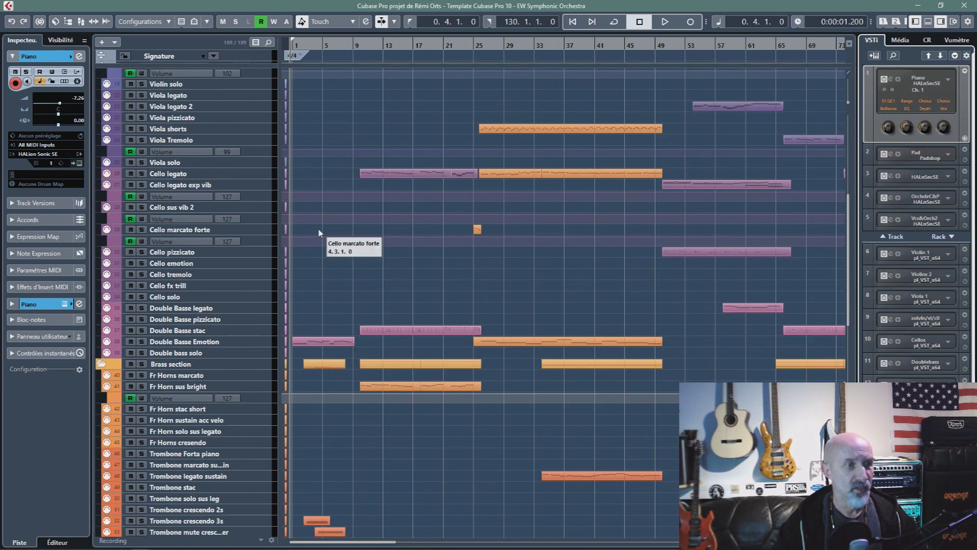
pyautogui.scroll(-3, 315, 291)
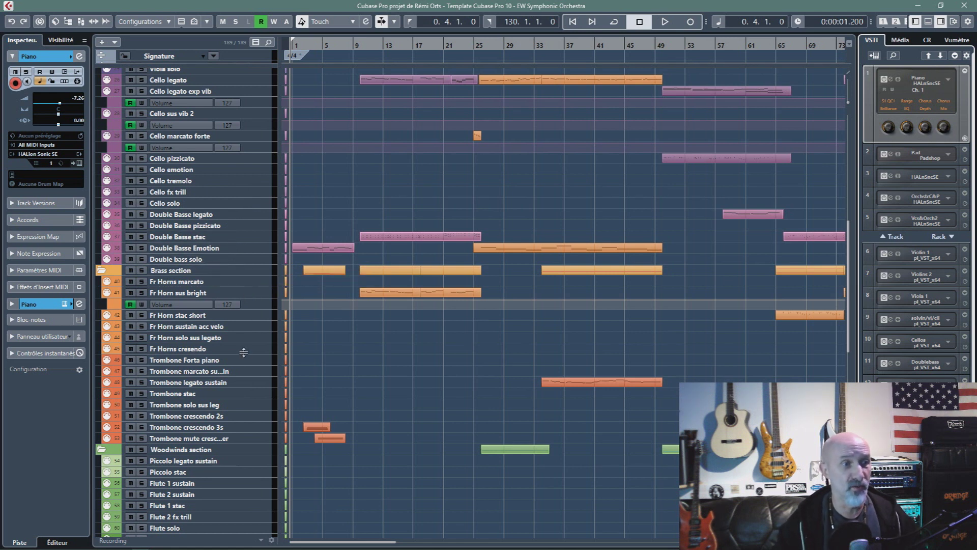
pyautogui.scroll(-3, 241, 377)
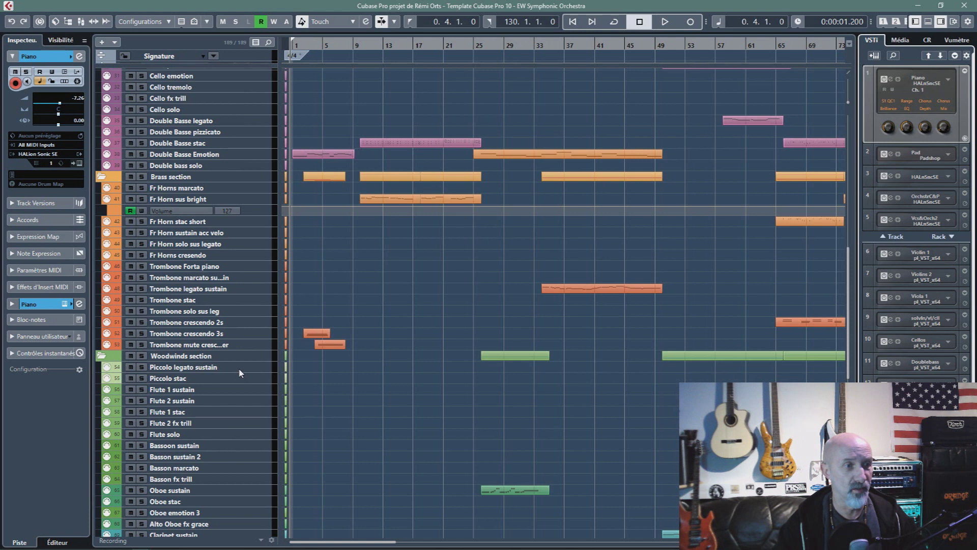
pyautogui.scroll(-3, 259, 363)
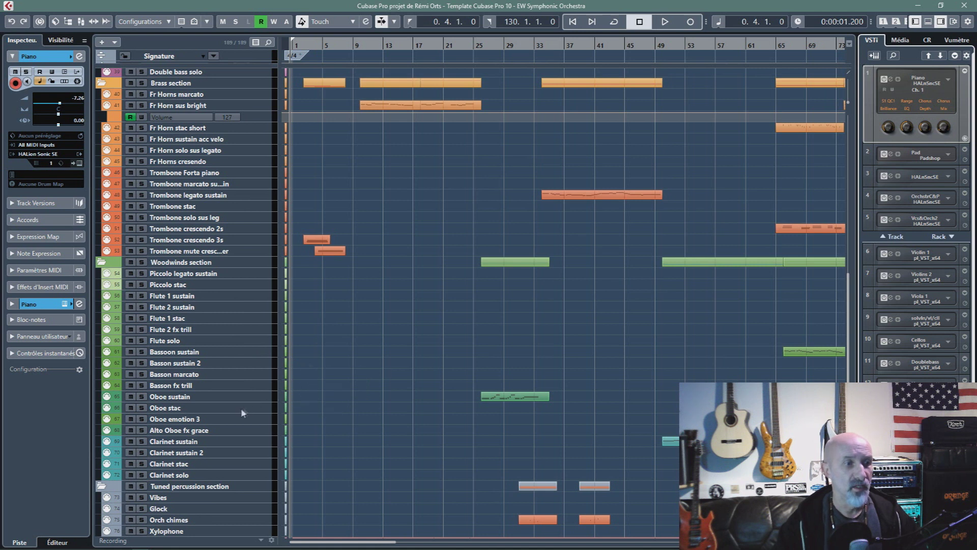
pyautogui.scroll(-3, 300, 402)
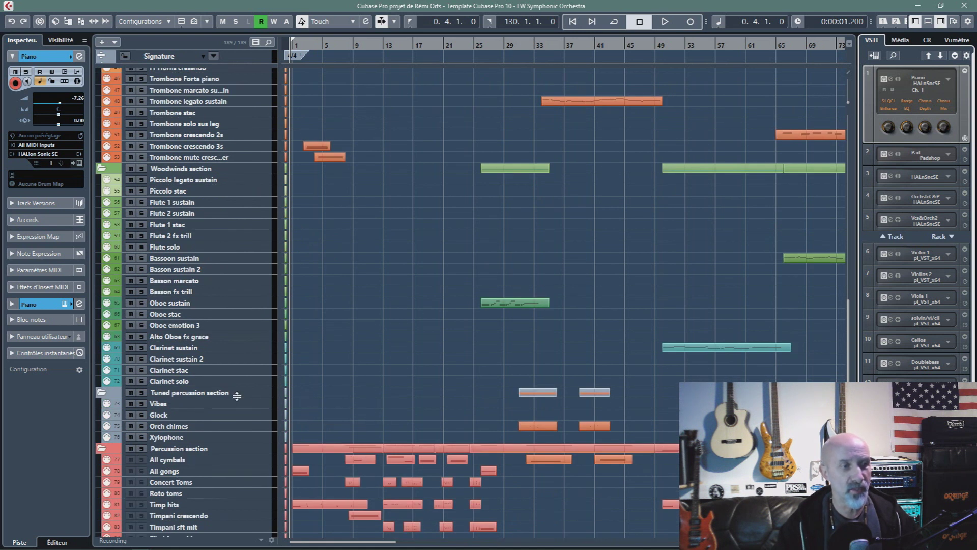
pyautogui.scroll(-3, 276, 382)
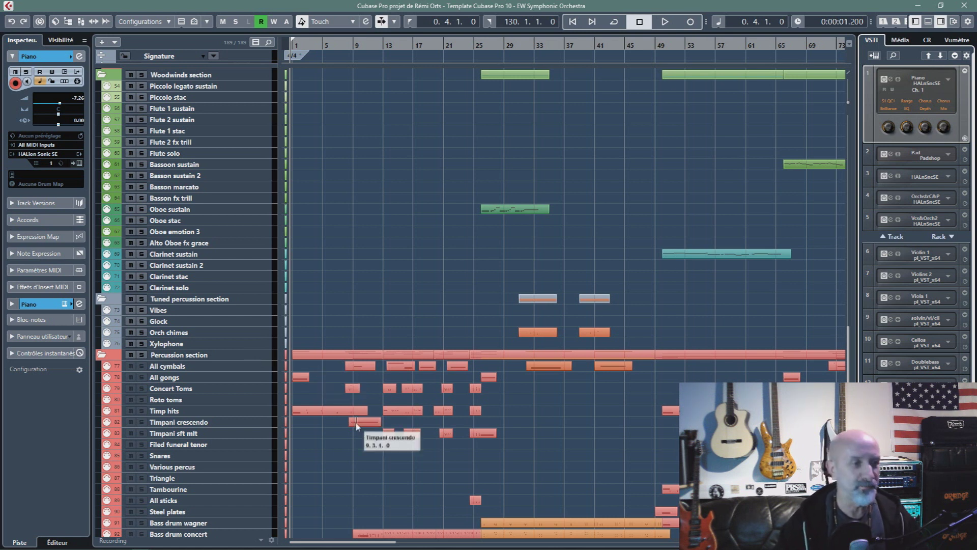
pyautogui.scroll(8, 357, 425)
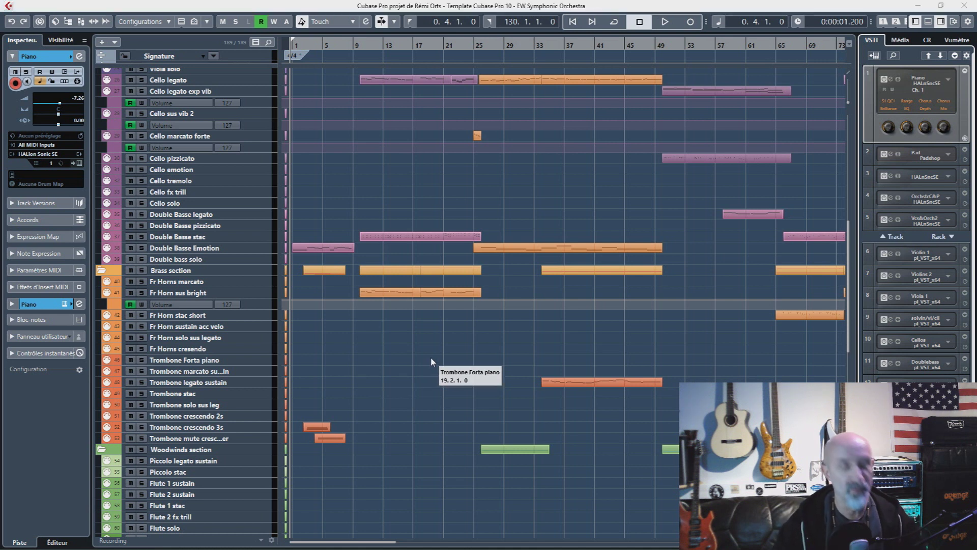
# Open the MixConsole and review the instrument channels from Piano through to Harp
pyautogui.press('F3')
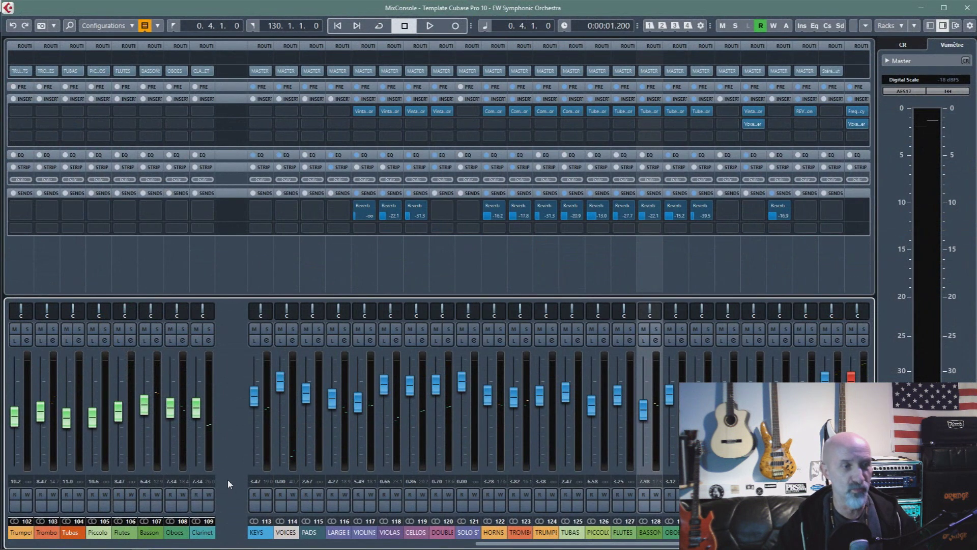
pyautogui.hscroll(-10, 228, 479)
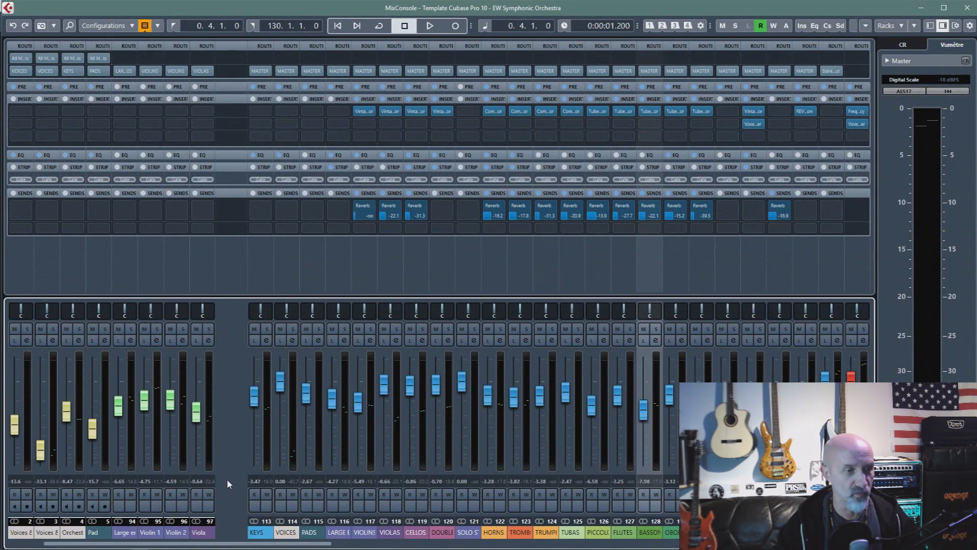
pyautogui.hscroll(-1, 227, 479)
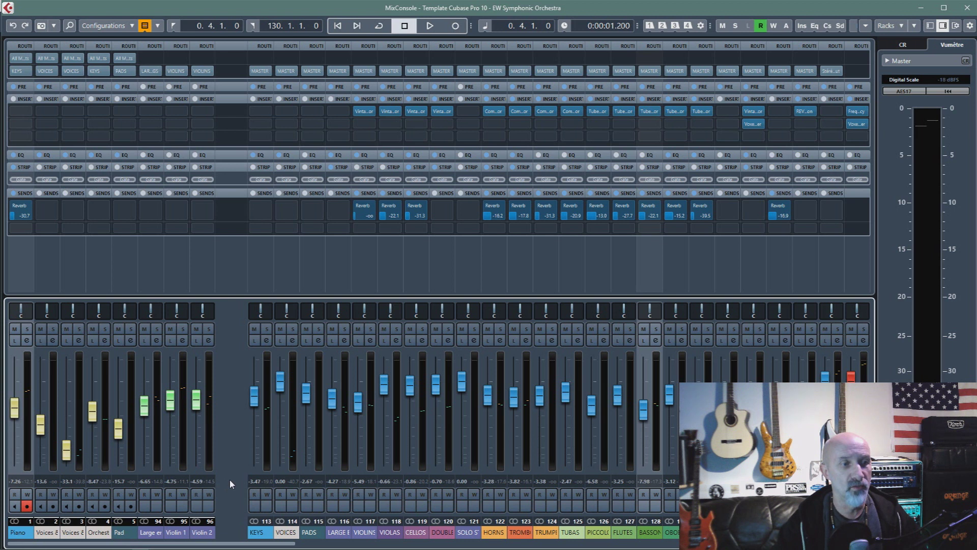
pyautogui.hscroll(6, 230, 478)
pyautogui.hscroll(8, 230, 478)
pyautogui.hscroll(2, 230, 479)
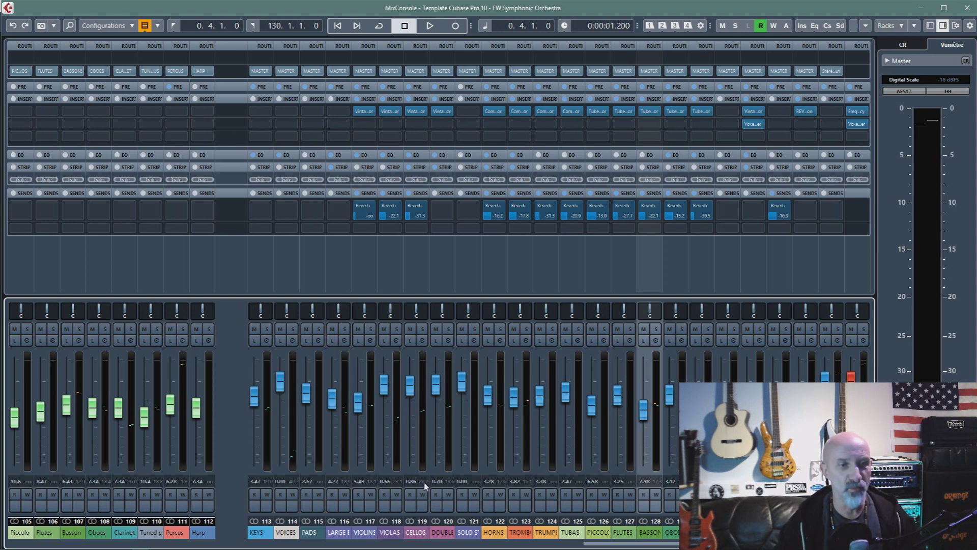
# Examine the Reverb channel's REVelation insert and the stereo output's Frequency insert, closing both plug-ins and the MixConsole
pyautogui.click(804, 111)
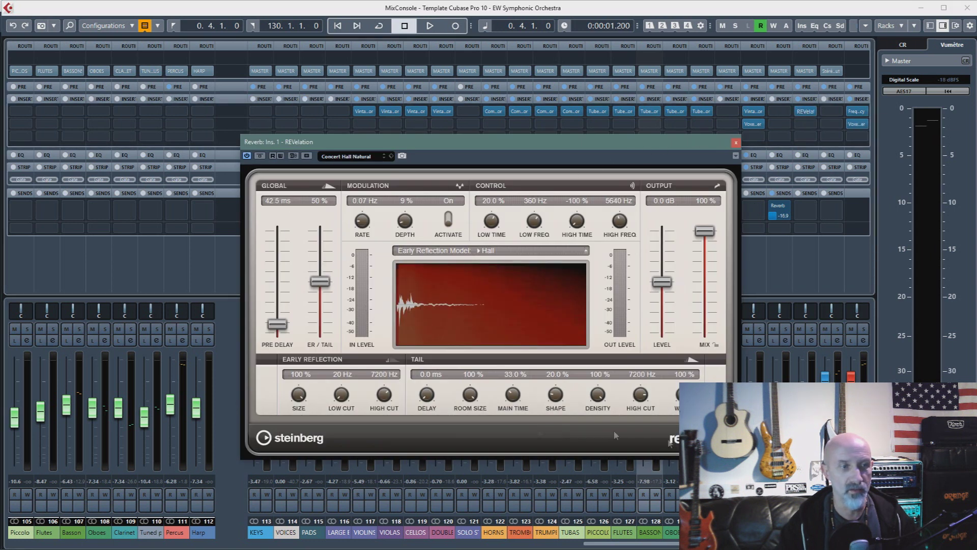
pyautogui.click(736, 143)
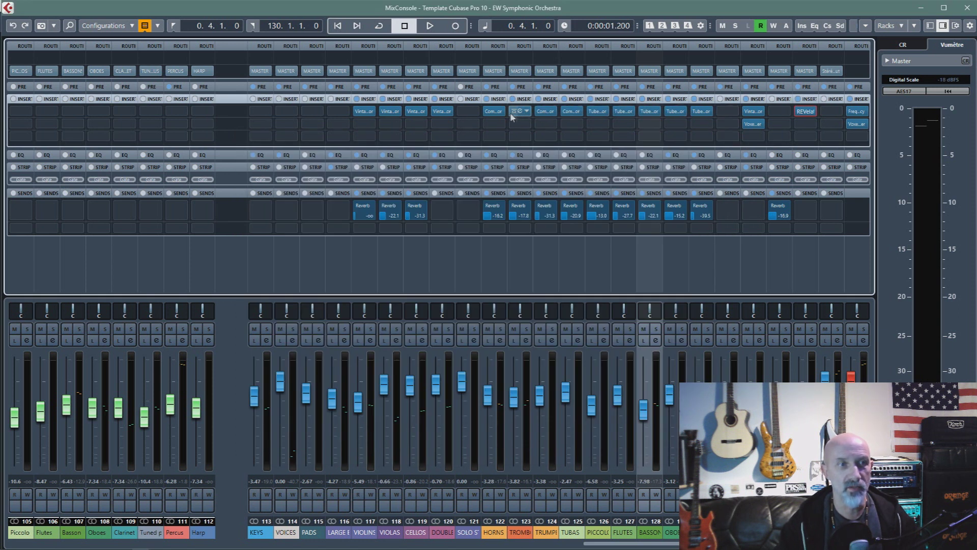
pyautogui.click(859, 113)
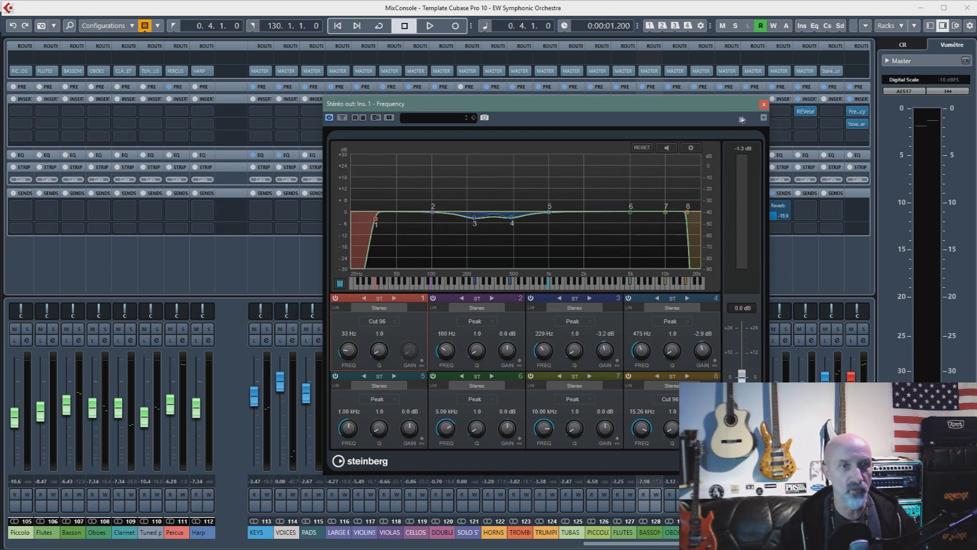
pyautogui.click(764, 105)
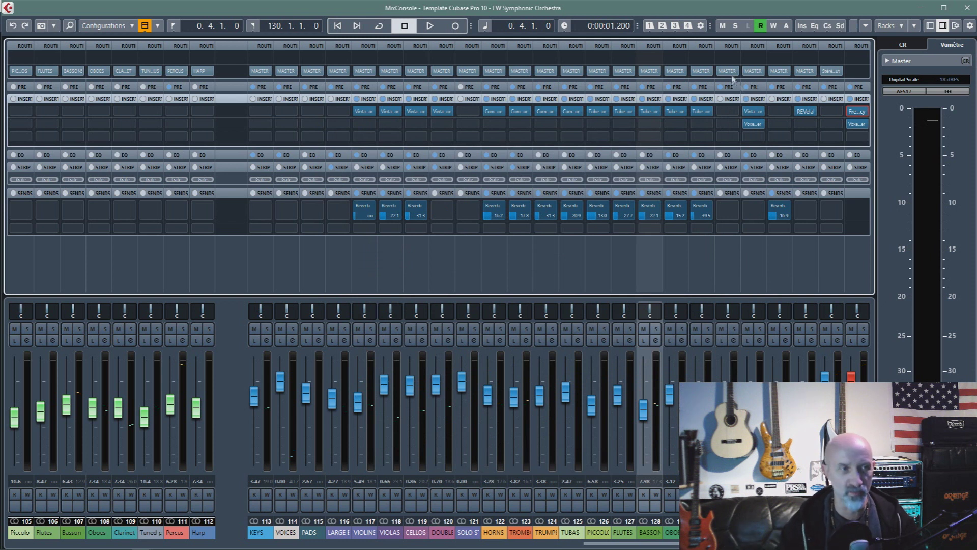
pyautogui.press('F3')
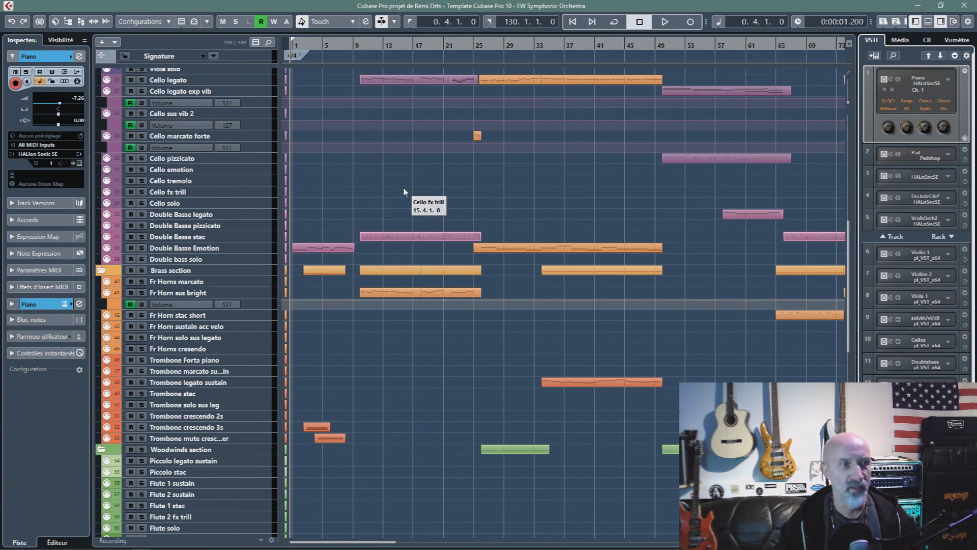
# Review the track list through to percussion, open the Violin 1 legato track's instrument and display its mixer
pyautogui.scroll(4, 414, 179)
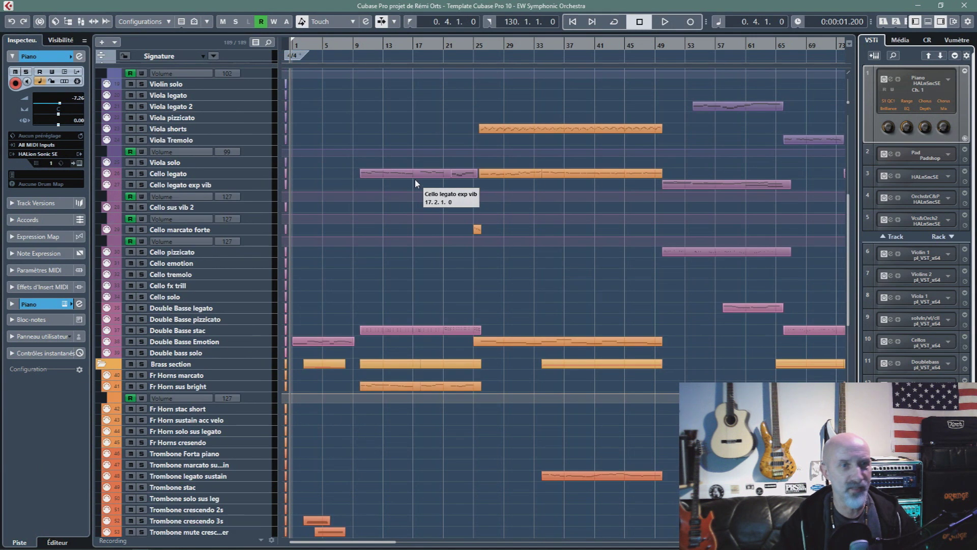
pyautogui.scroll(12, 403, 220)
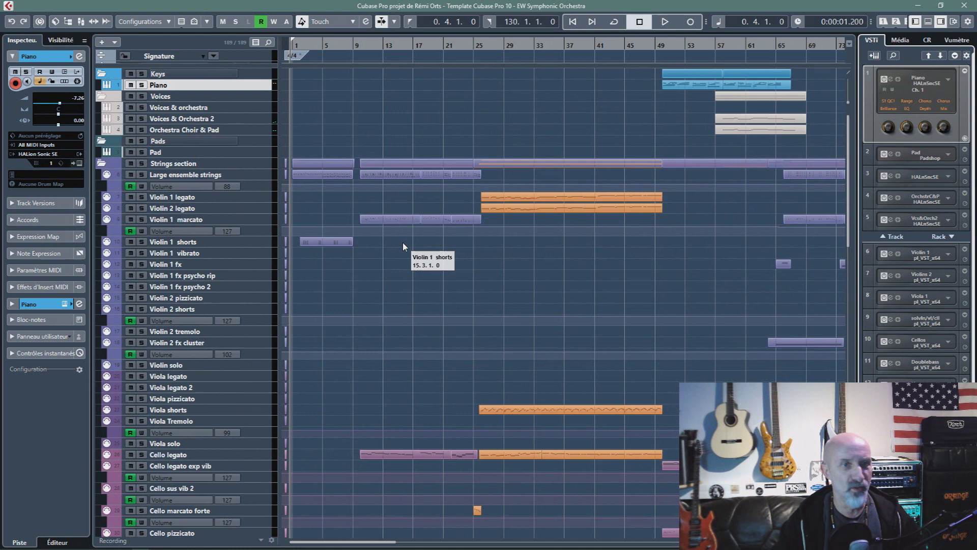
pyautogui.scroll(-20, 403, 242)
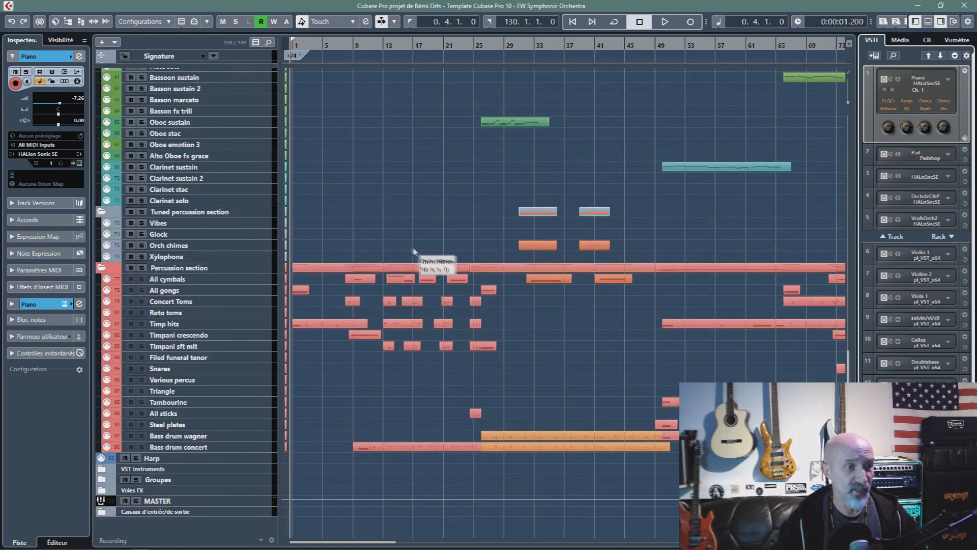
pyautogui.scroll(20, 413, 252)
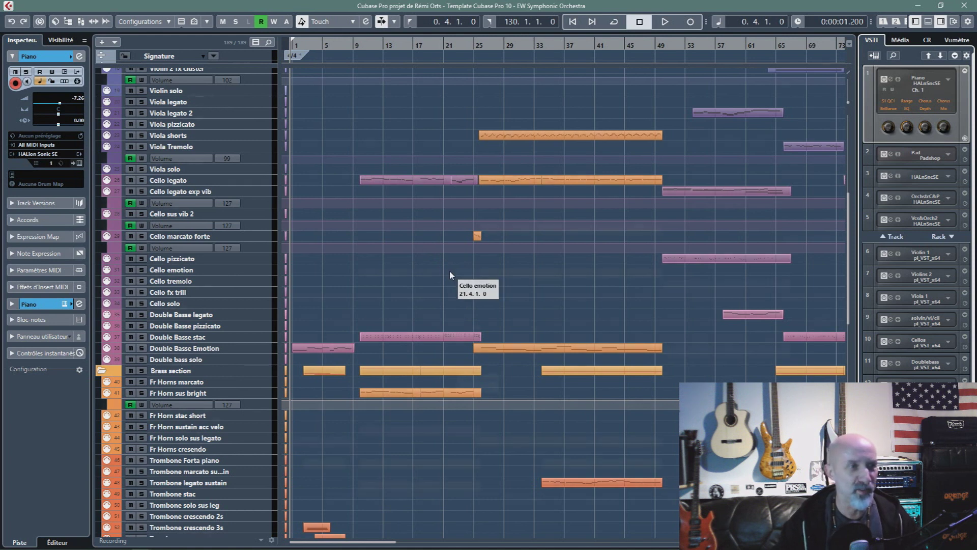
pyautogui.scroll(12, 450, 274)
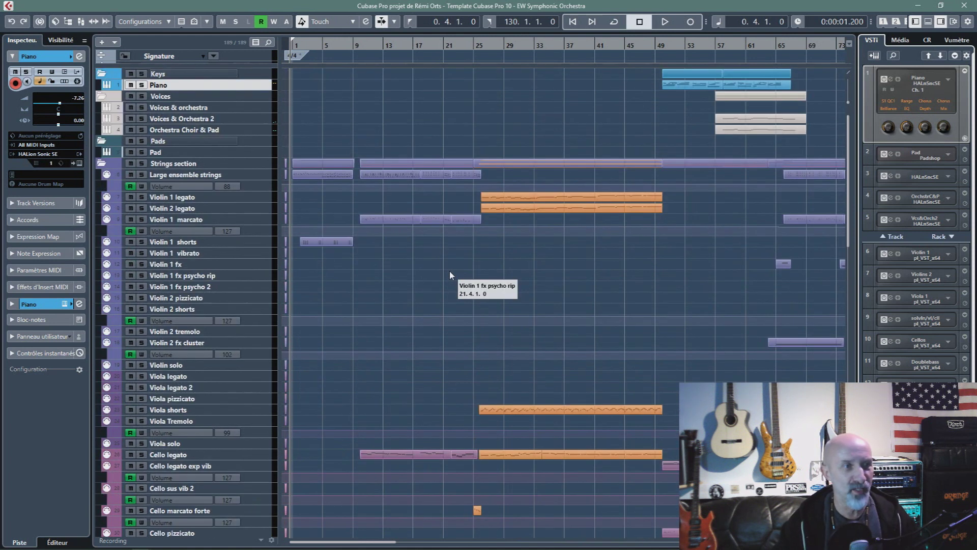
pyautogui.click(261, 198)
pyautogui.click(78, 163)
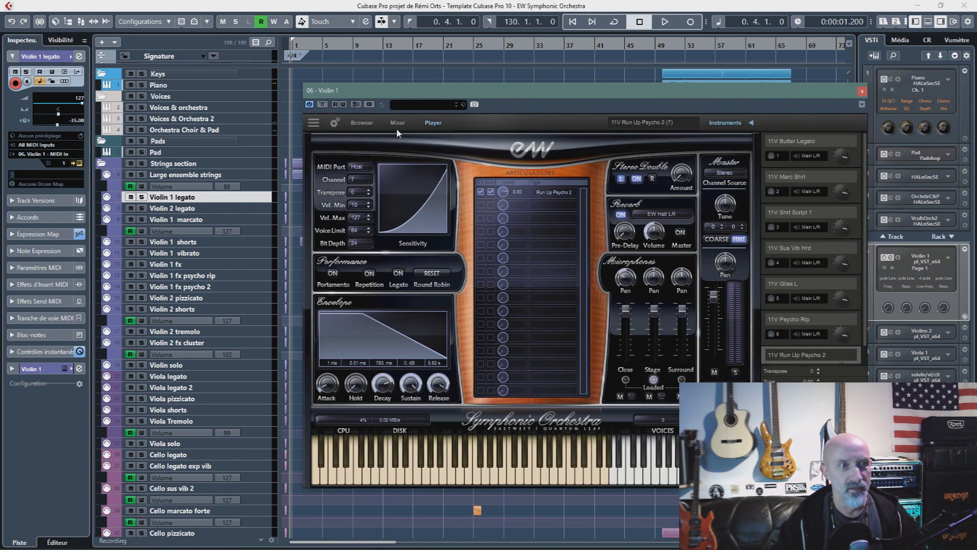
pyautogui.click(396, 124)
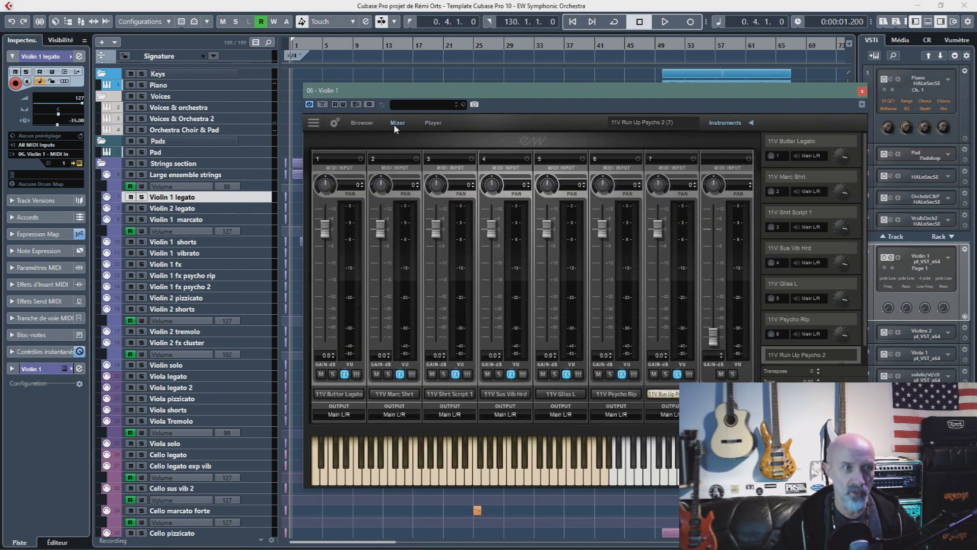
# Examine the effects rack of the 11V Marc Shrt channel, closing both the rack and the Violin 1 instrument
pyautogui.click(401, 375)
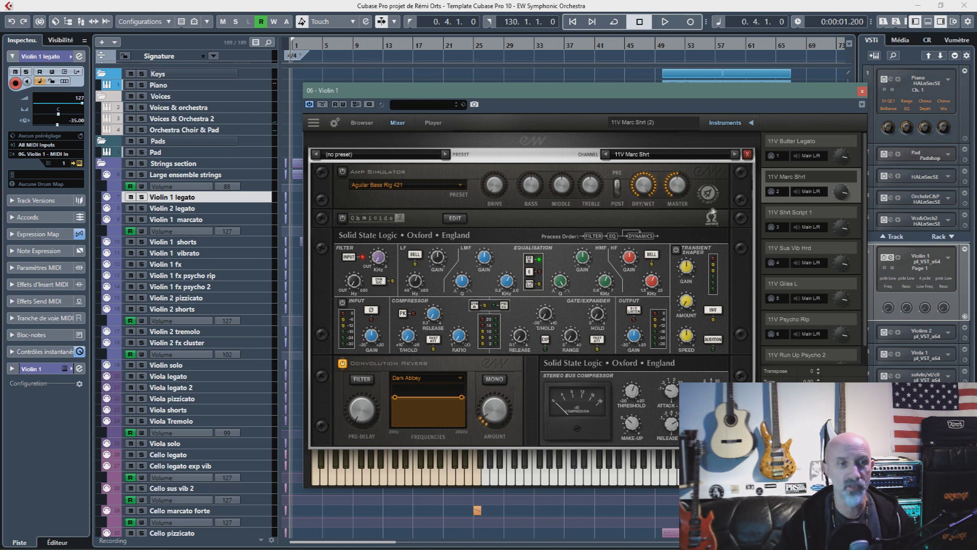
pyautogui.click(747, 154)
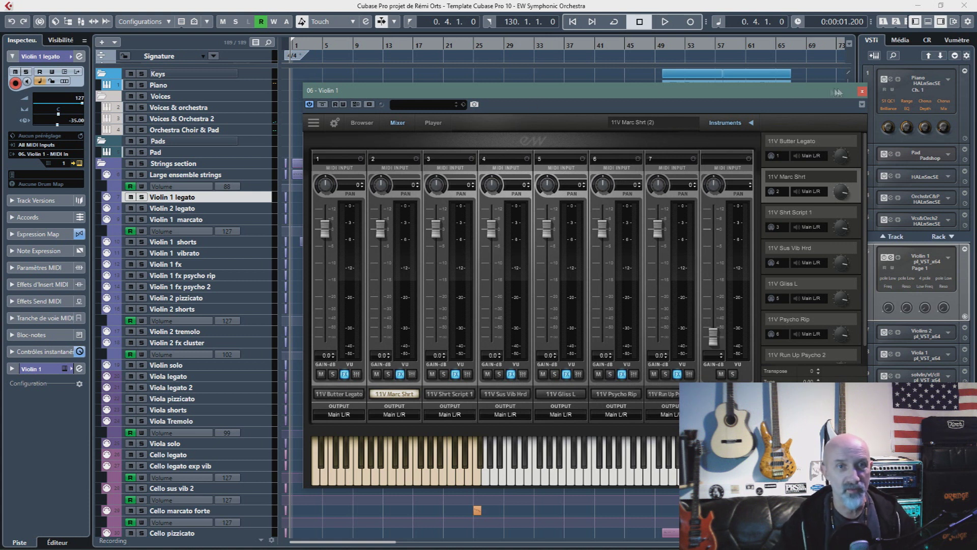
pyautogui.click(861, 93)
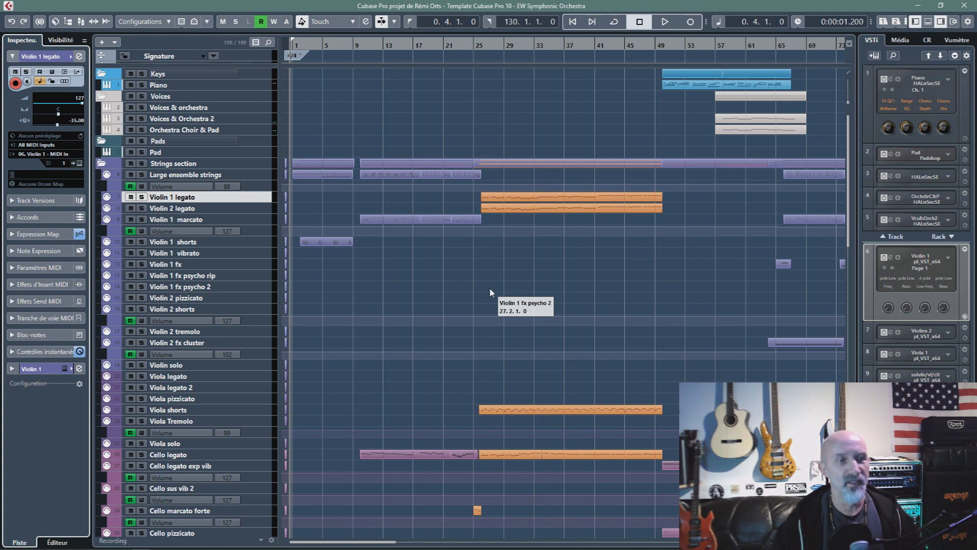
# Start project playback and inspect the Large ensemble strings instrument's player and mixer views, closing the instrument when finished
pyautogui.scroll(-8, 491, 293)
pyautogui.scroll(8, 492, 294)
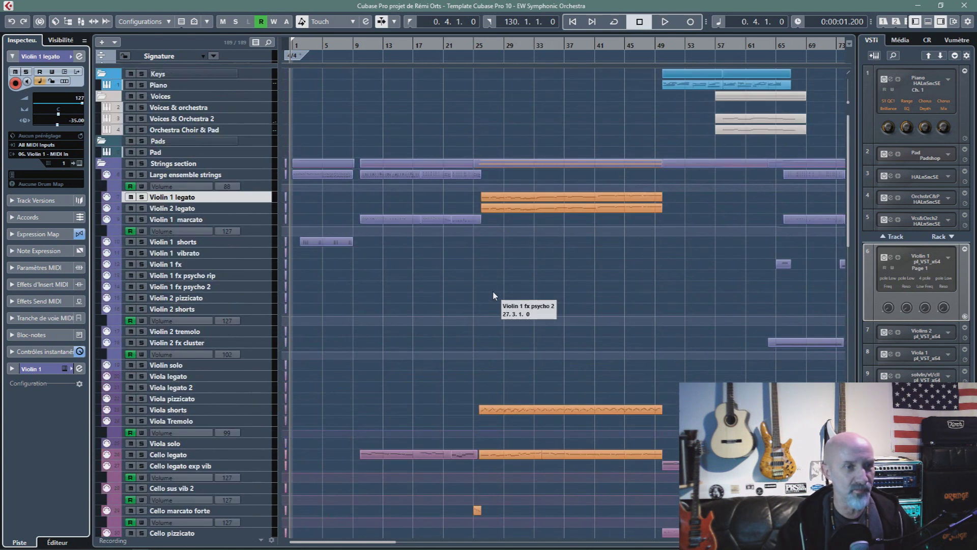
pyautogui.press('space')
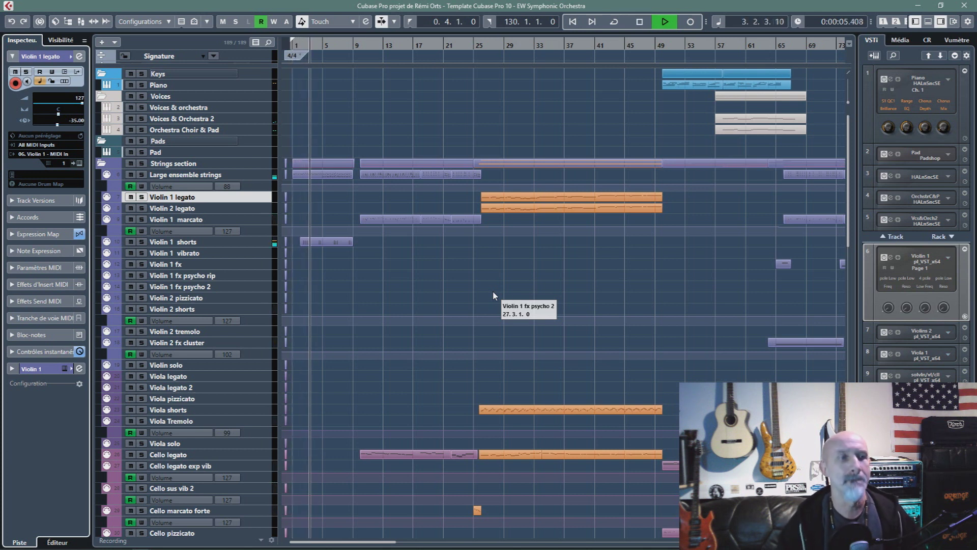
pyautogui.click(261, 172)
pyautogui.click(79, 164)
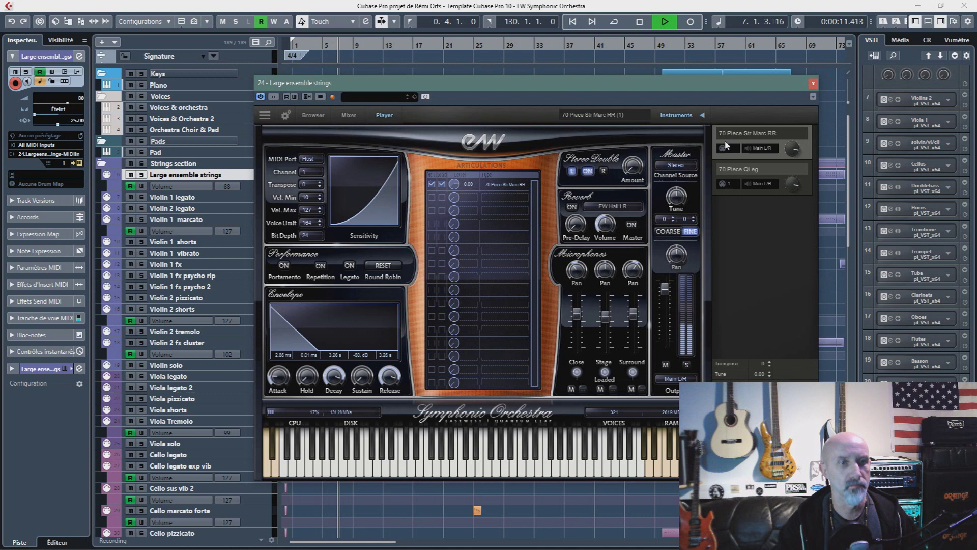
pyautogui.click(348, 116)
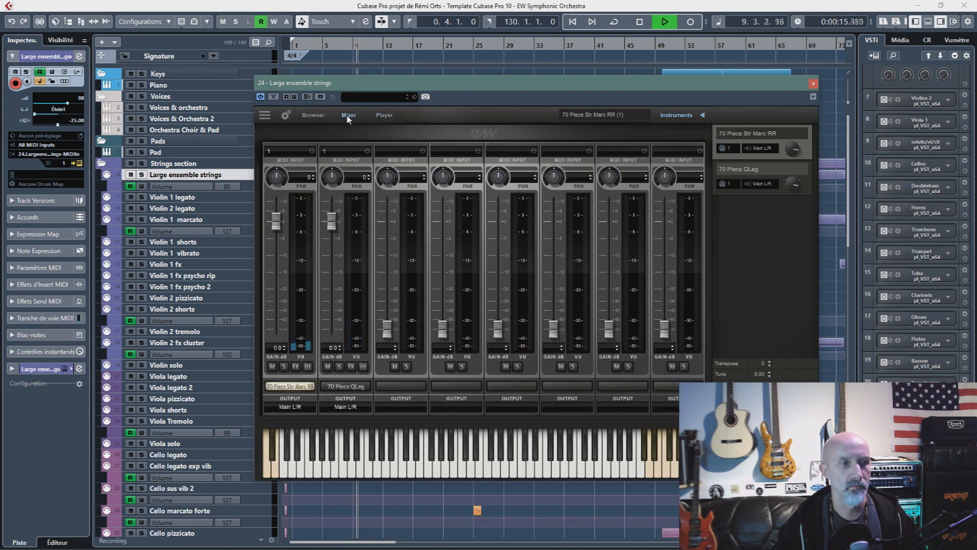
pyautogui.click(385, 115)
pyautogui.click(814, 84)
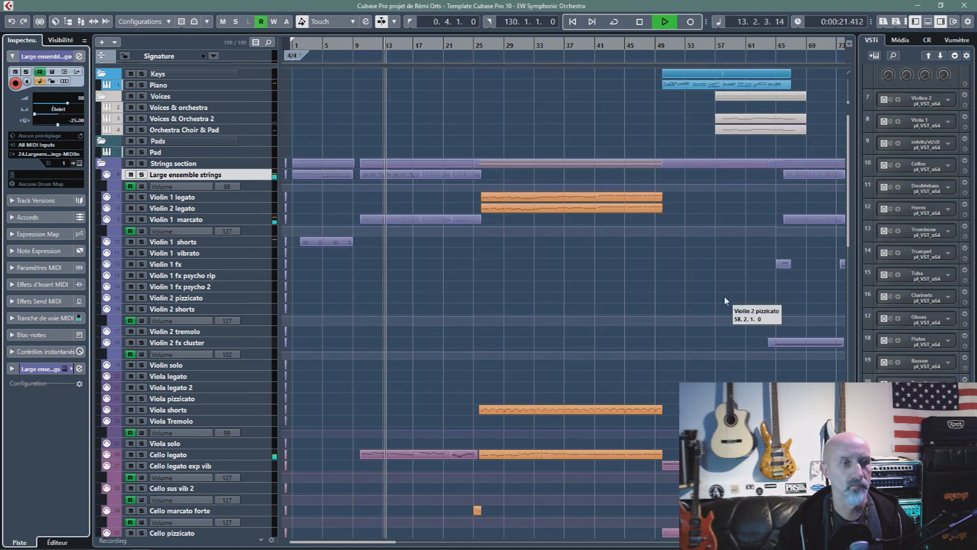
# Open the Fr Horn sus bright track's instrument, inspect its player, mixer and browser views, and close it
pyautogui.scroll(-8, 549, 318)
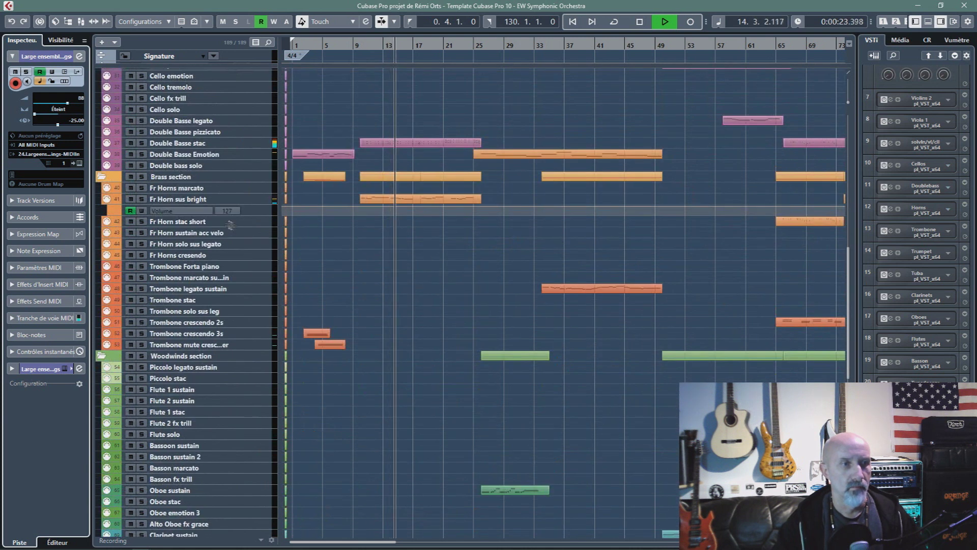
pyautogui.click(255, 200)
pyautogui.click(80, 163)
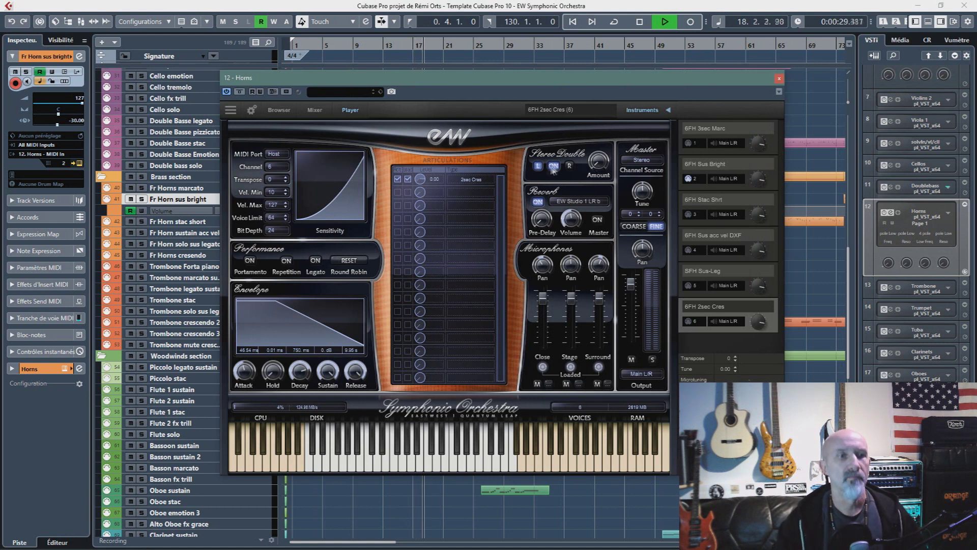
pyautogui.click(316, 112)
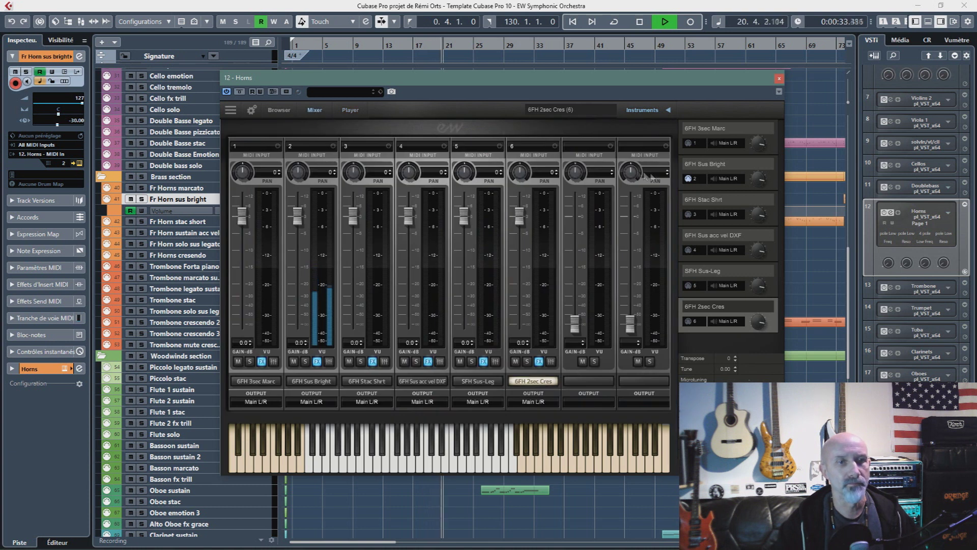
pyautogui.click(279, 111)
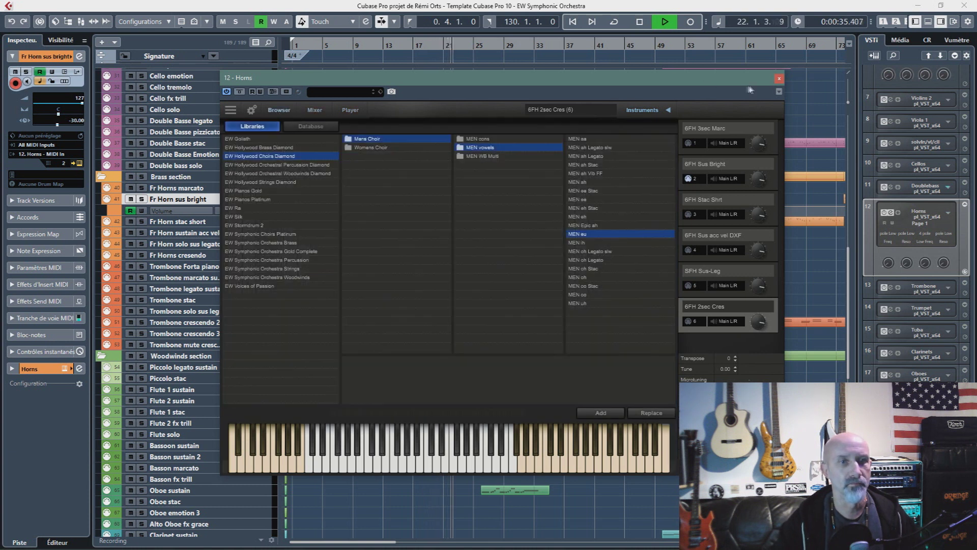
pyautogui.click(349, 111)
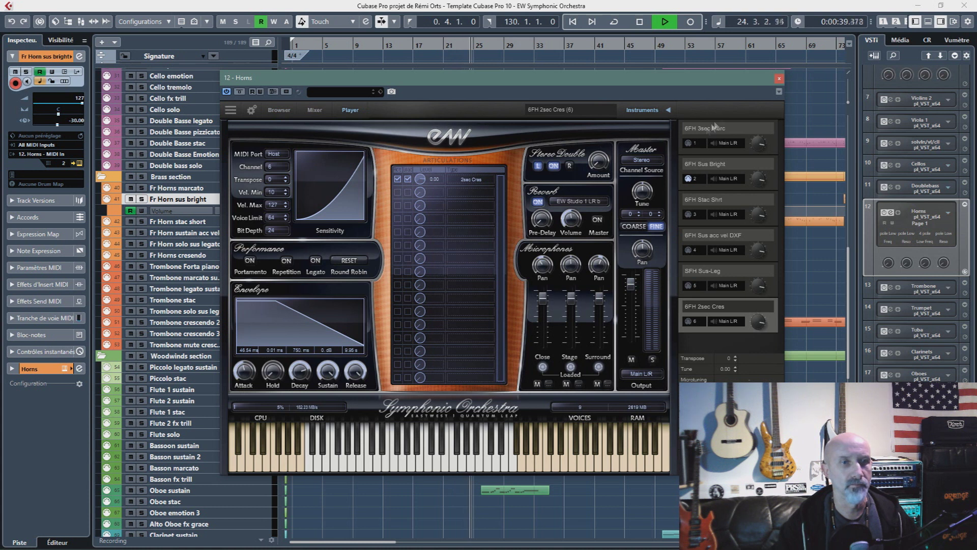
pyautogui.click(778, 80)
# Open the Violin 2 legato track's instrument, show its 18V Exp Fst articulation, and close it
pyautogui.scroll(10, 613, 214)
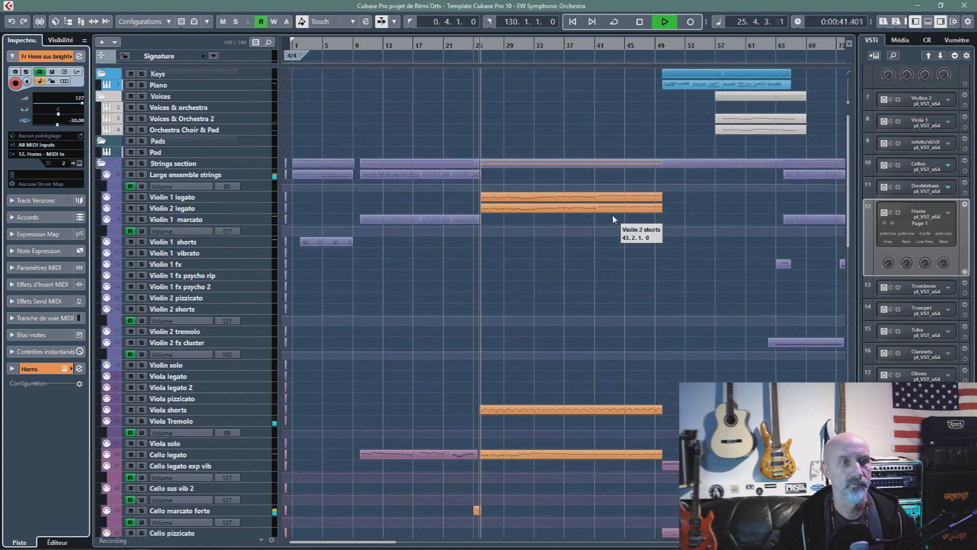
pyautogui.click(265, 209)
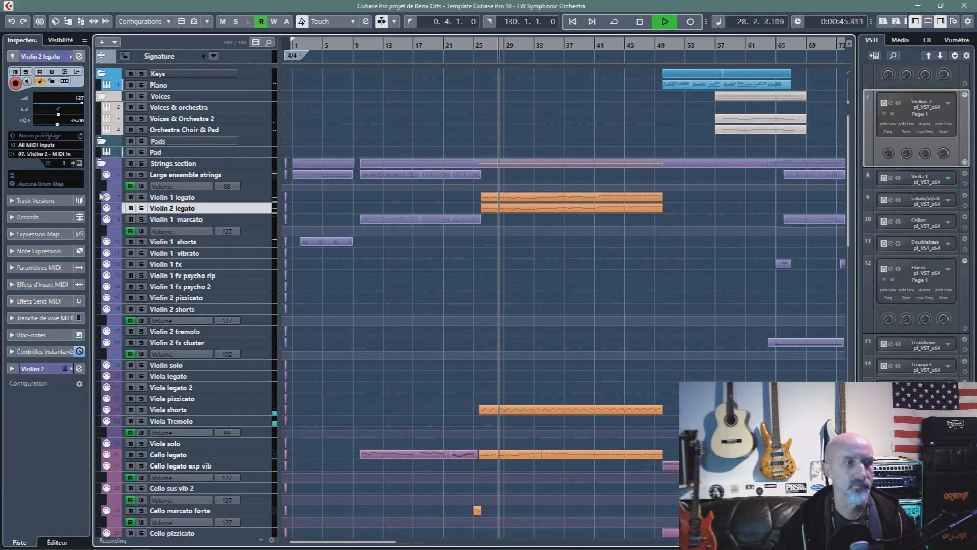
pyautogui.click(79, 163)
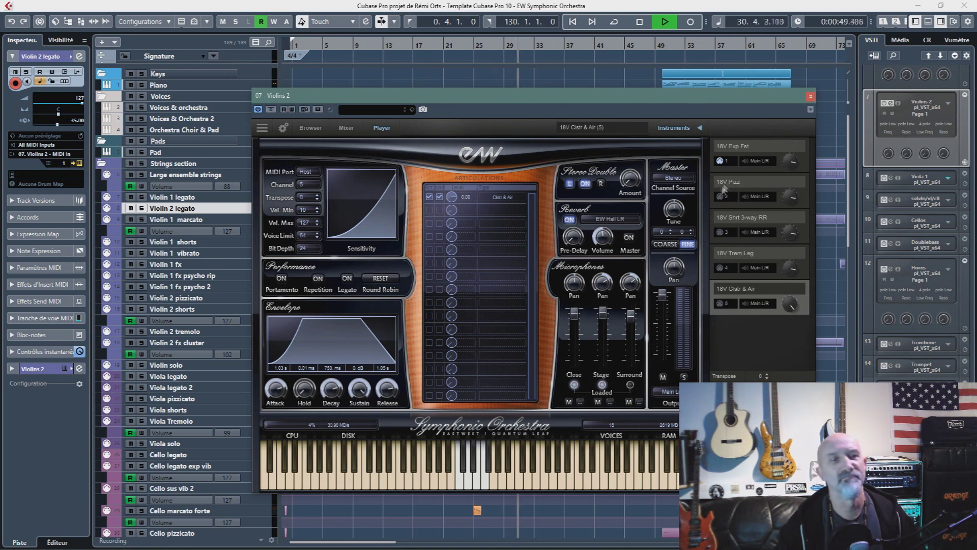
pyautogui.click(743, 150)
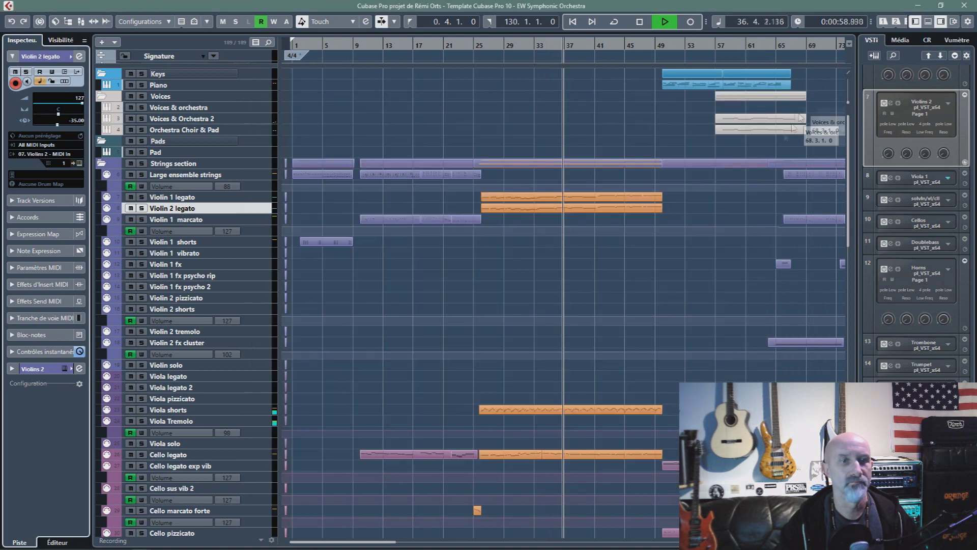
pyautogui.click(811, 97)
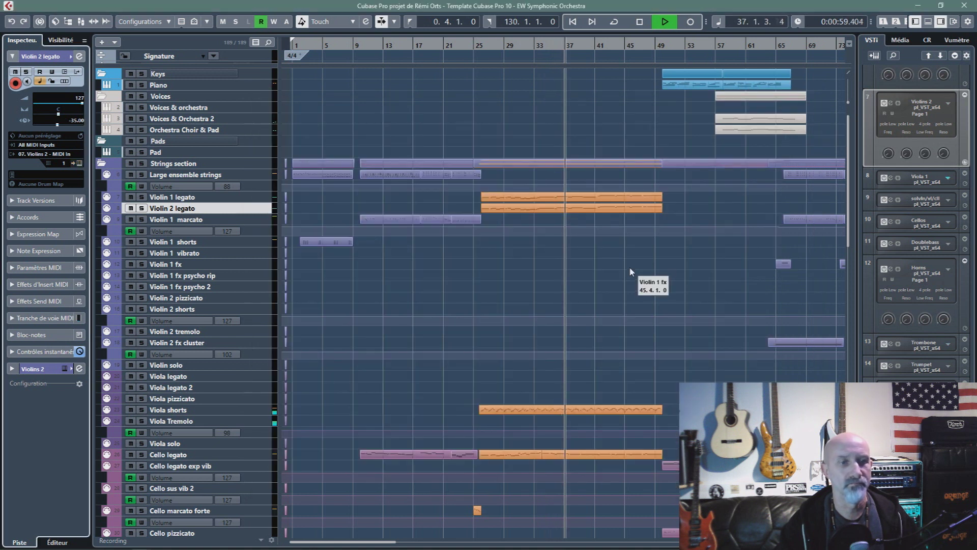
# Open the Viola shorts track's instrument, examine the VAS S Mart UD Marc S articulation in the player and mixer, and close it
pyautogui.click(259, 409)
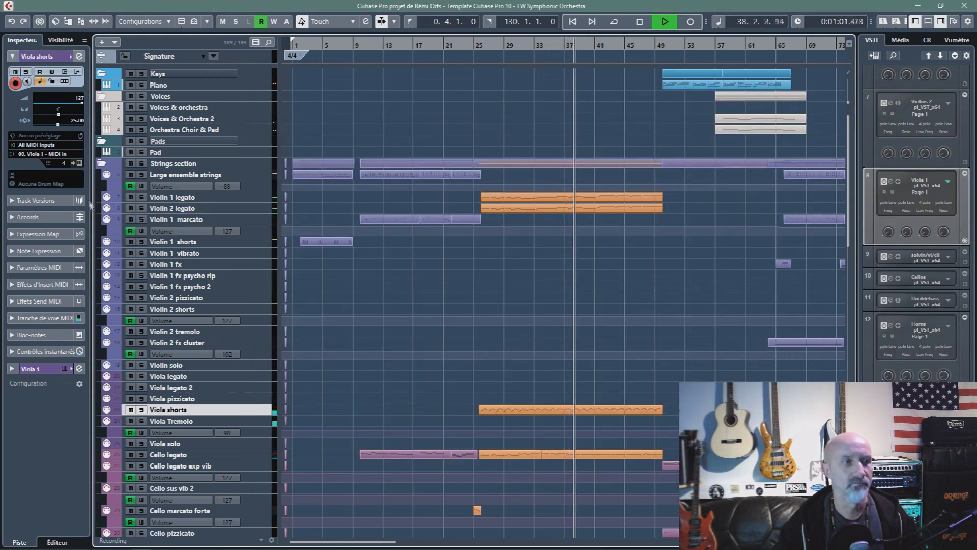
pyautogui.click(79, 164)
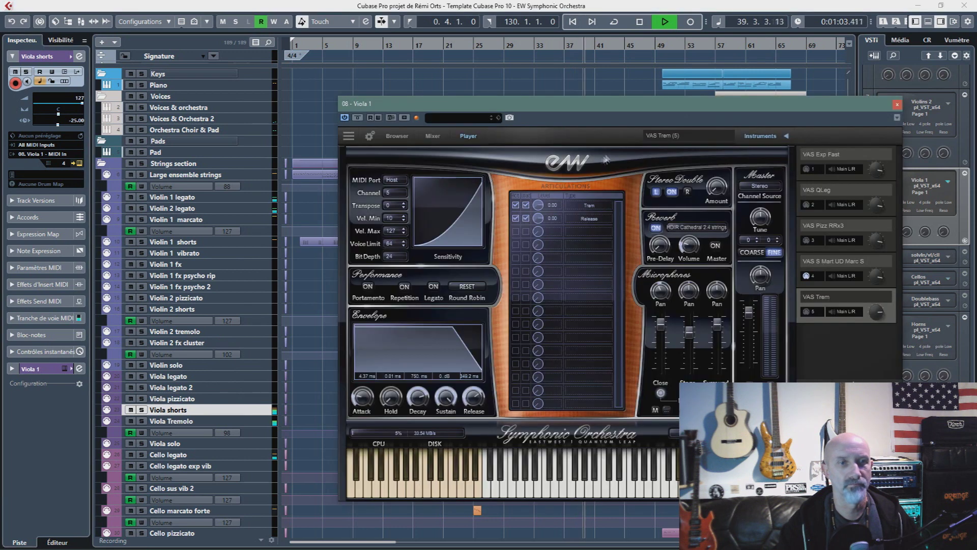
pyautogui.moveTo(668, 107); pyautogui.dragTo(372, 35)
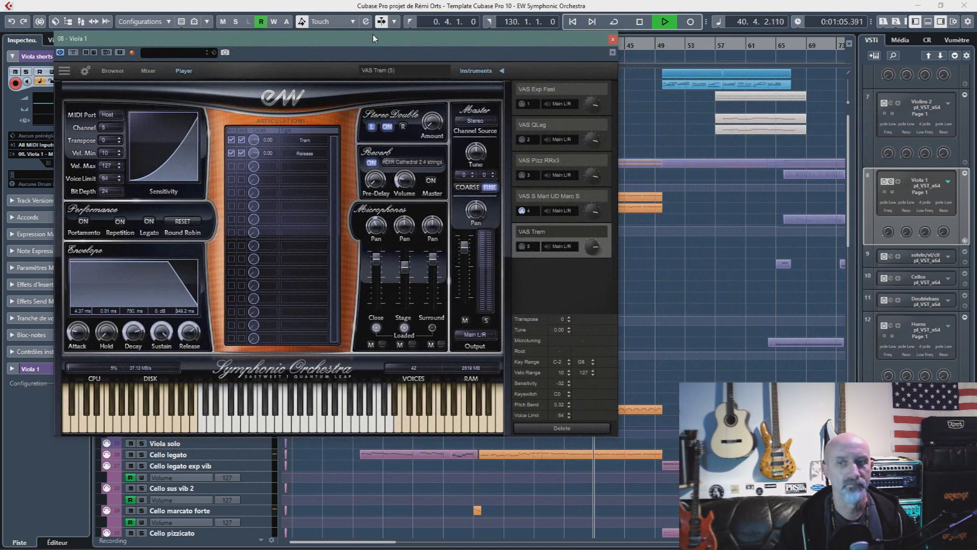
pyautogui.click(549, 197)
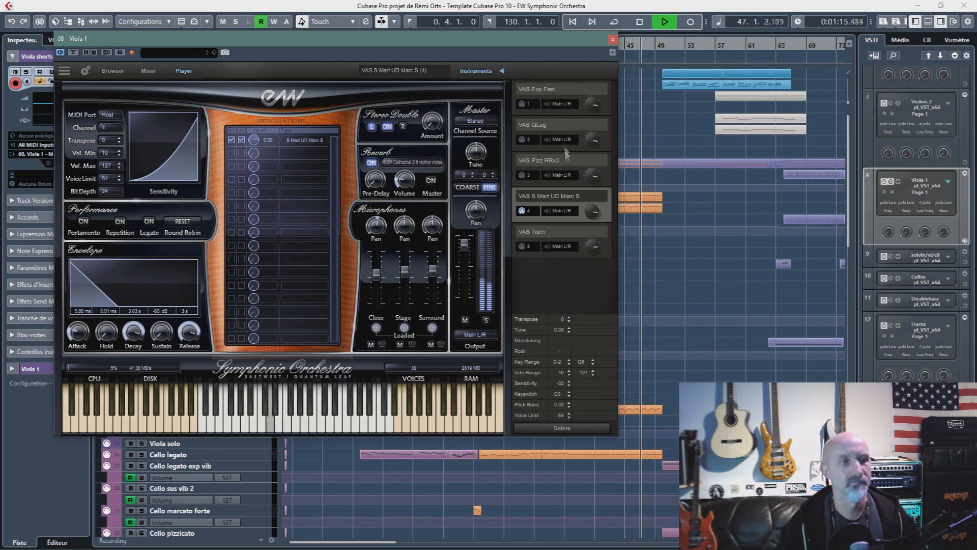
pyautogui.click(148, 71)
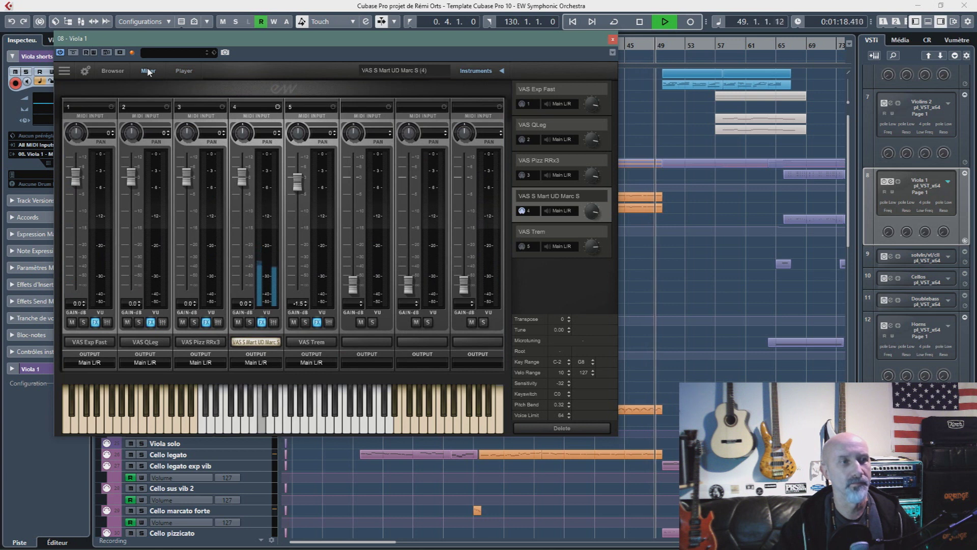
pyautogui.click(184, 71)
pyautogui.click(613, 40)
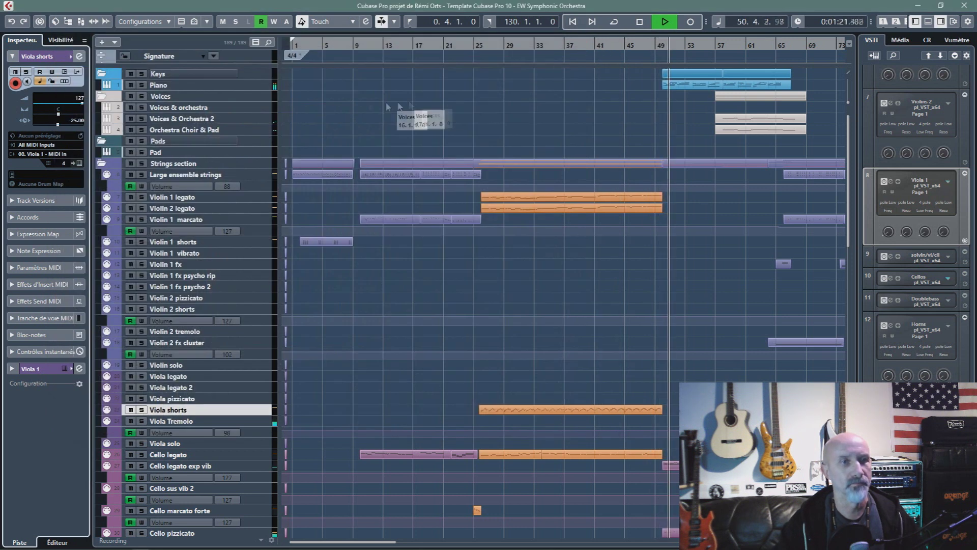
# Open the Piano track's instrument during playback, examine it, and close it
pyautogui.click(270, 87)
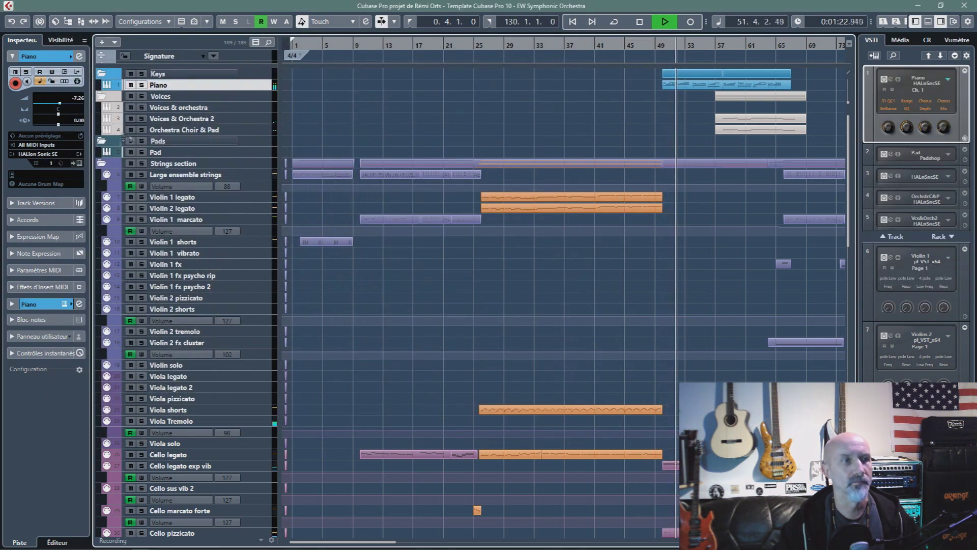
pyautogui.click(78, 163)
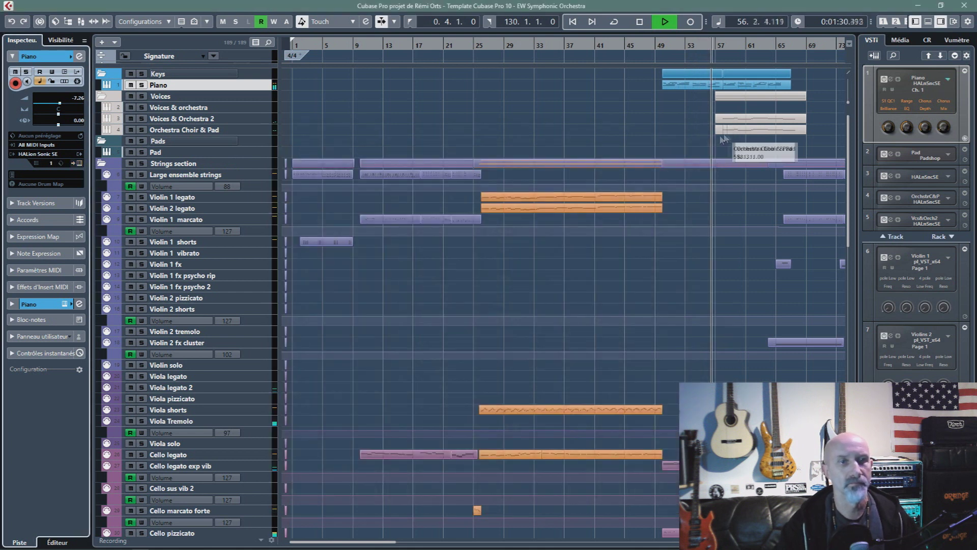
pyautogui.click(726, 135)
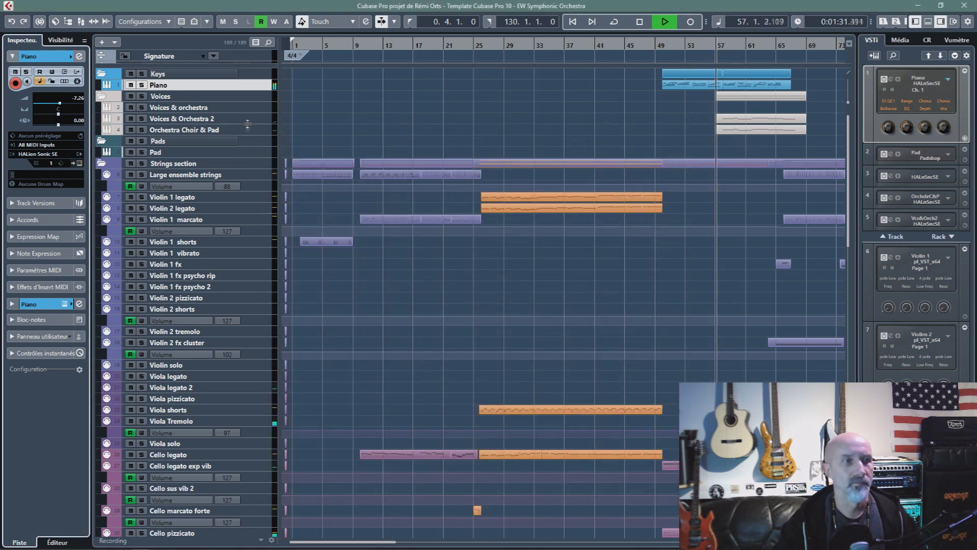
# Open the Voices & Orchestra 2 track's instrument, inspect its edit, MIDI and mix pages, and close it
pyautogui.click(265, 119)
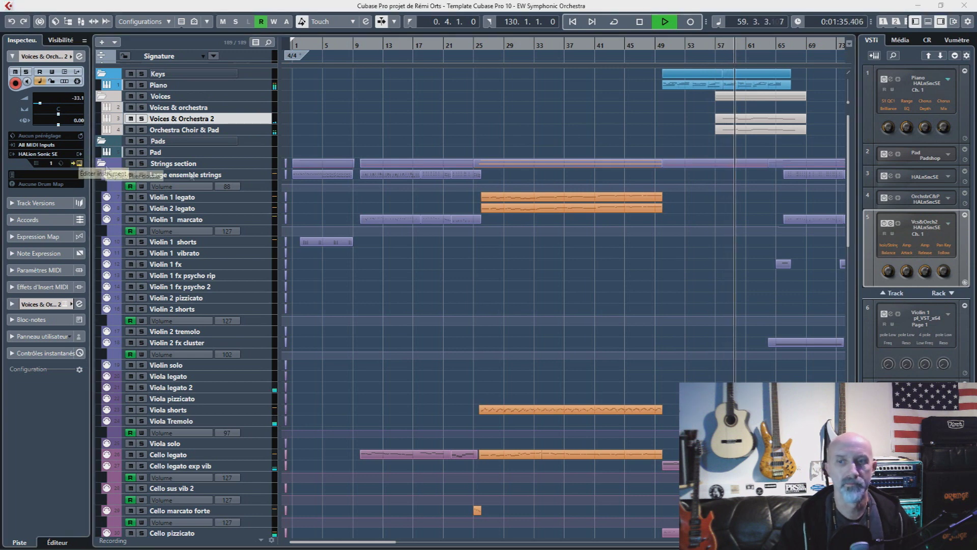
pyautogui.moveTo(976, 144); pyautogui.dragTo(281, 90)
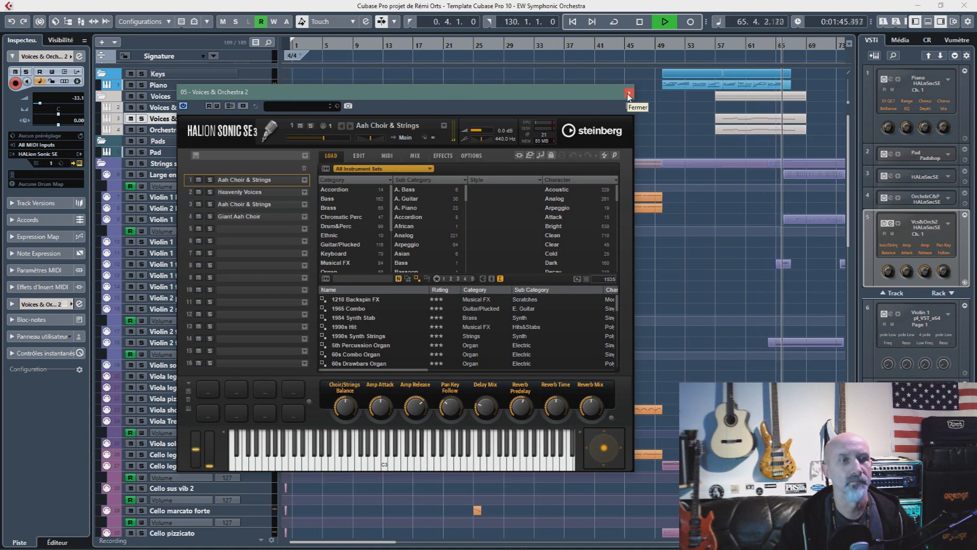
pyautogui.click(361, 157)
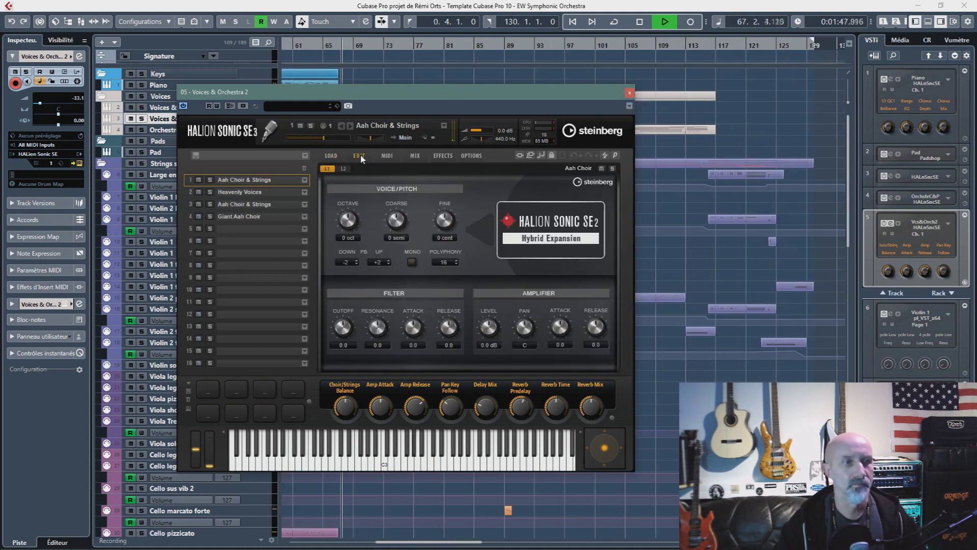
pyautogui.click(388, 157)
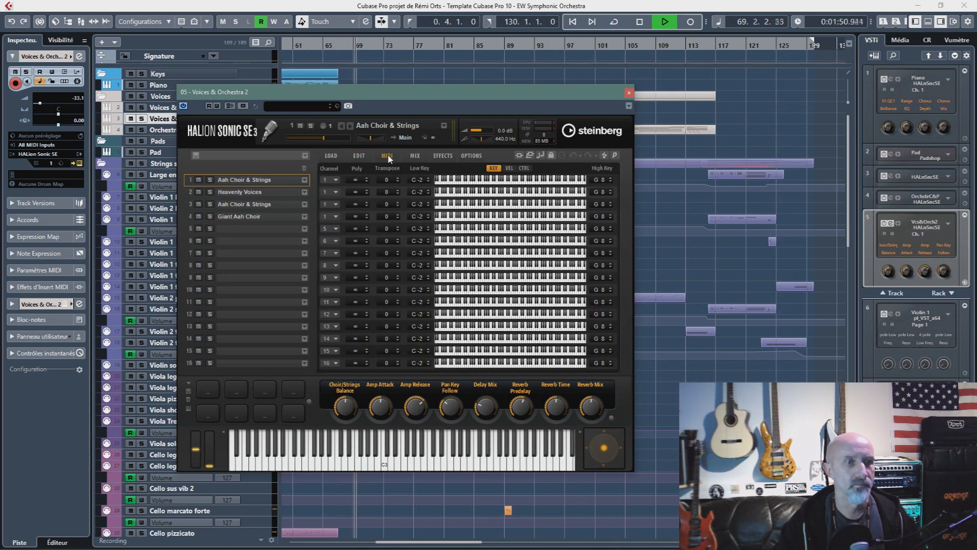
pyautogui.click(414, 157)
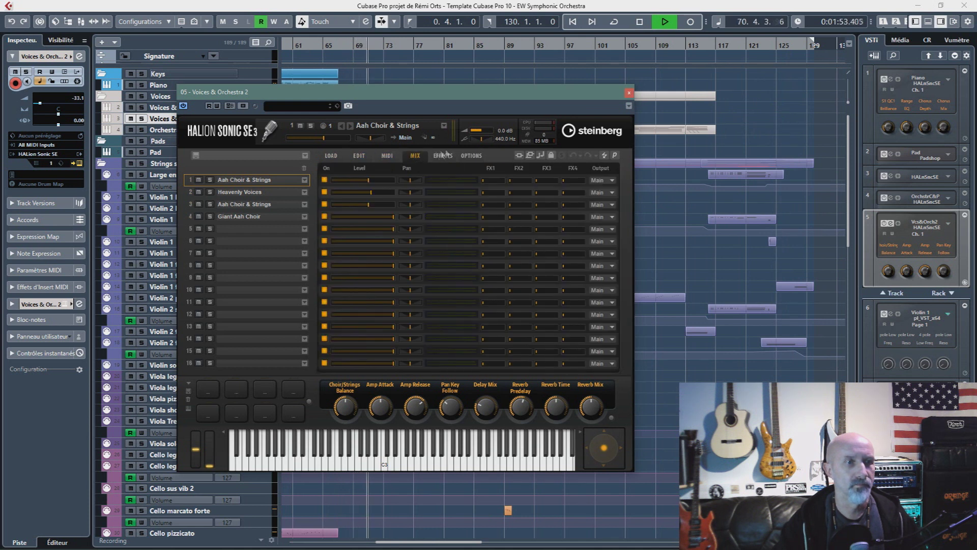
pyautogui.click(629, 92)
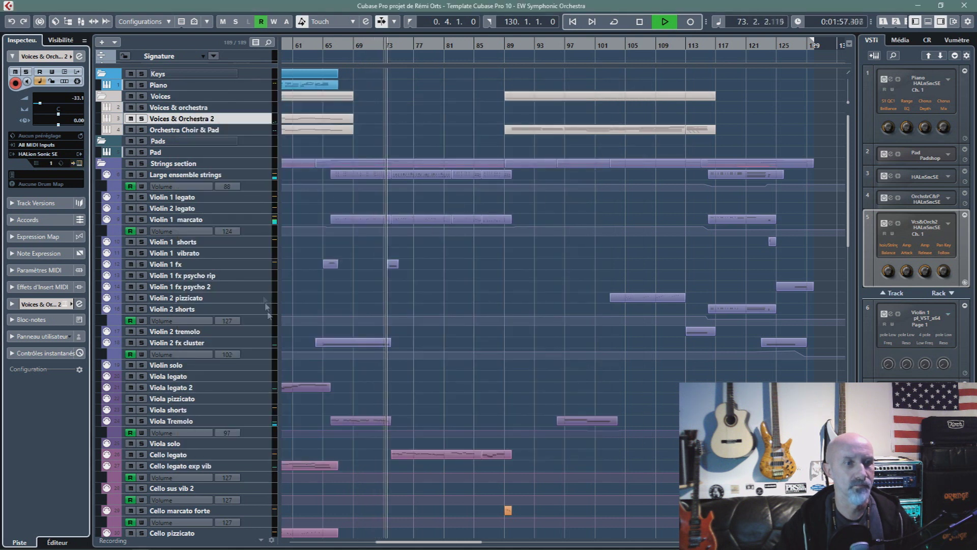
# Open the Cello legato track's instrument, examine the VCS Butter Leg Forte articulation in the player, and close it
pyautogui.click(262, 454)
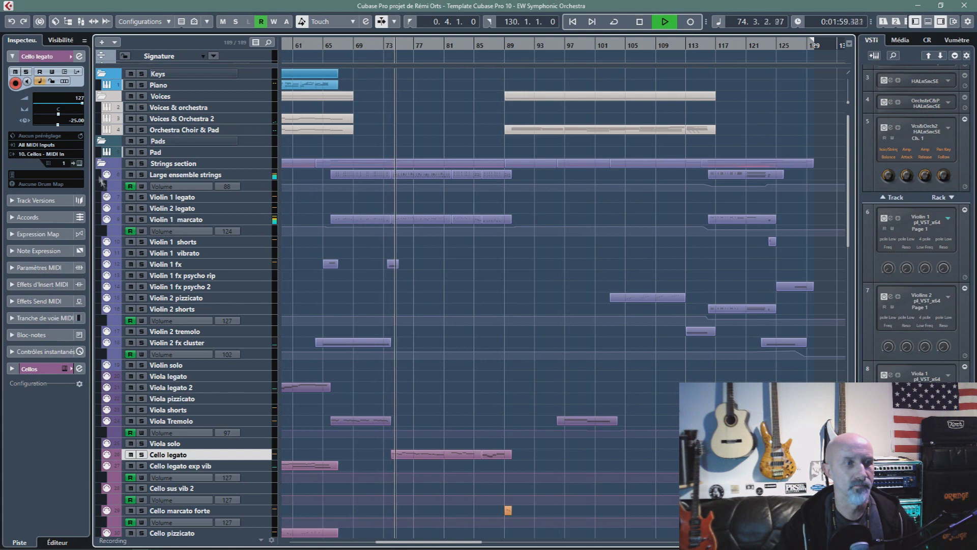
pyautogui.click(80, 163)
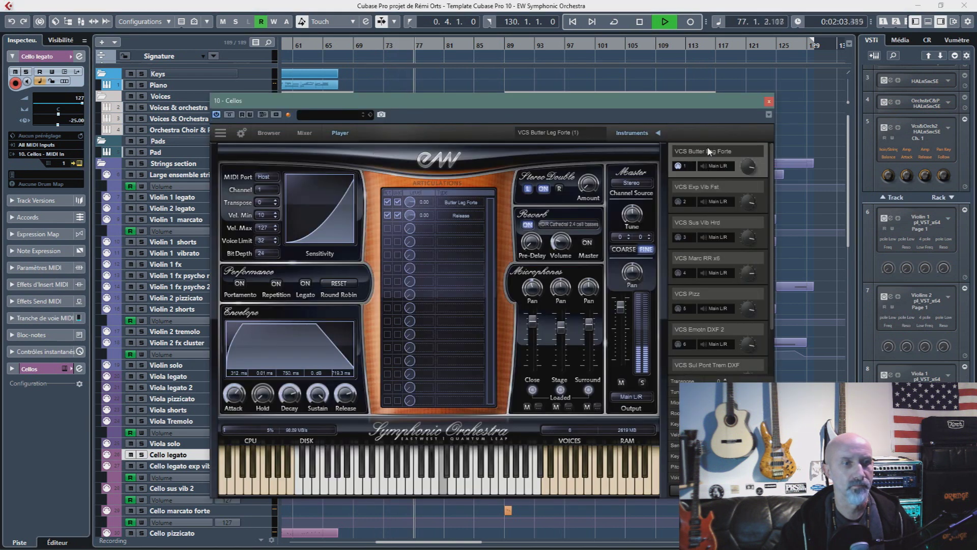
pyautogui.click(768, 103)
# View the percussion section's tracks and the master level meter during playback, and return to the VST instruments list
pyautogui.scroll(-15, 731, 191)
pyautogui.scroll(-10, 731, 193)
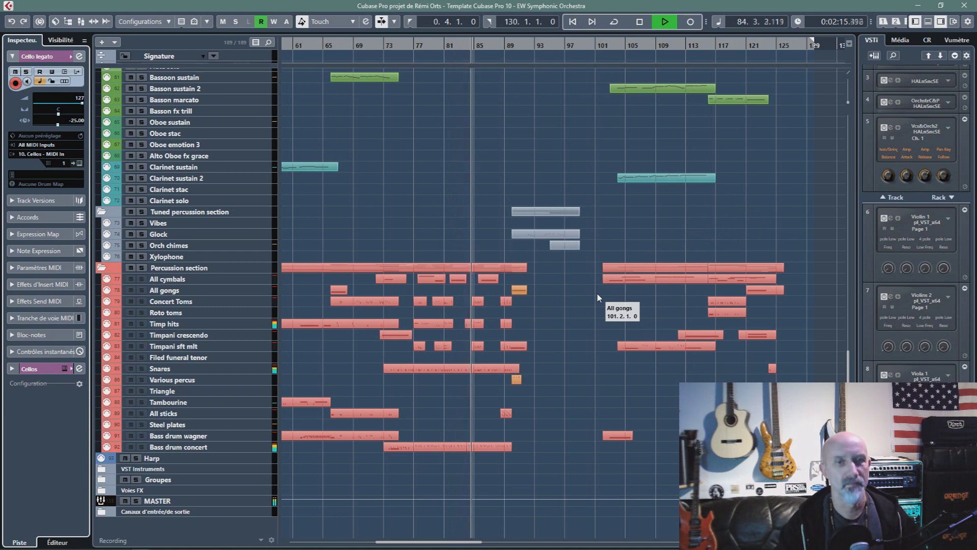
pyautogui.click(954, 41)
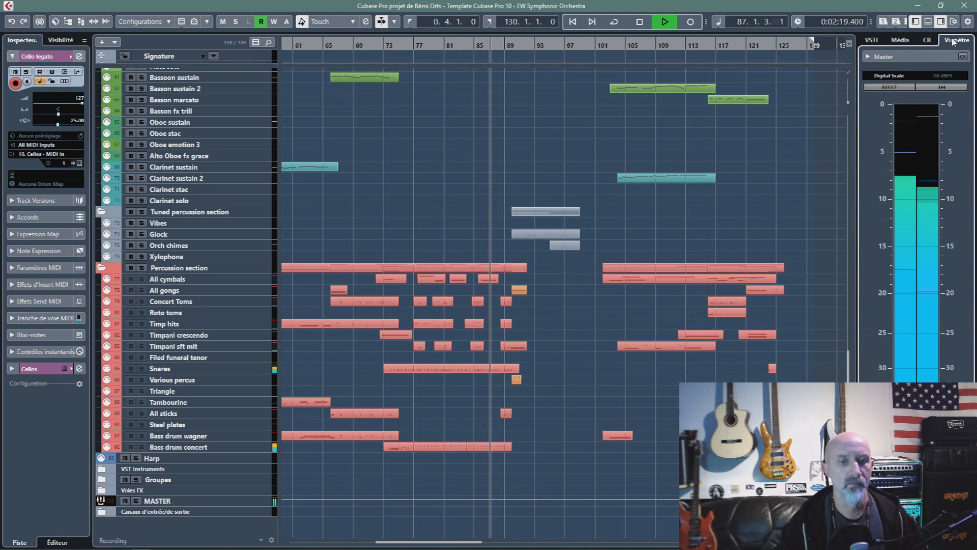
pyautogui.click(871, 40)
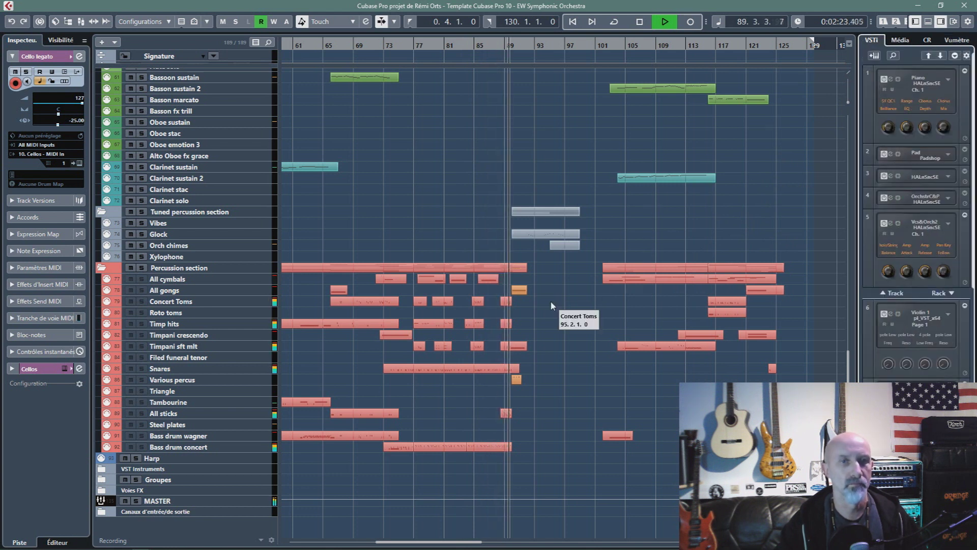
# Open the Cello emotion track's instrument, show its VCS Emotn DXF 2 articulation, and close it
pyautogui.scroll(4, 551, 301)
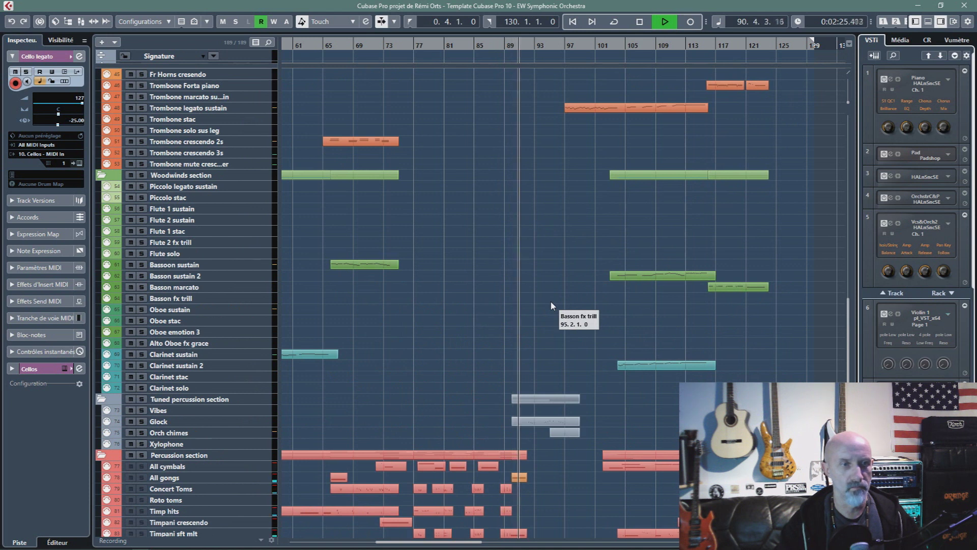
pyautogui.scroll(8, 551, 300)
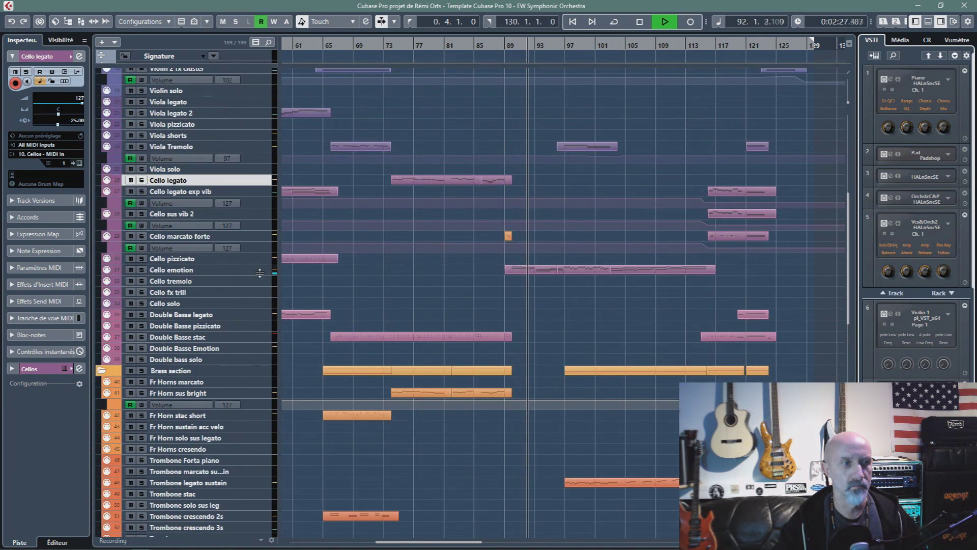
pyautogui.click(259, 271)
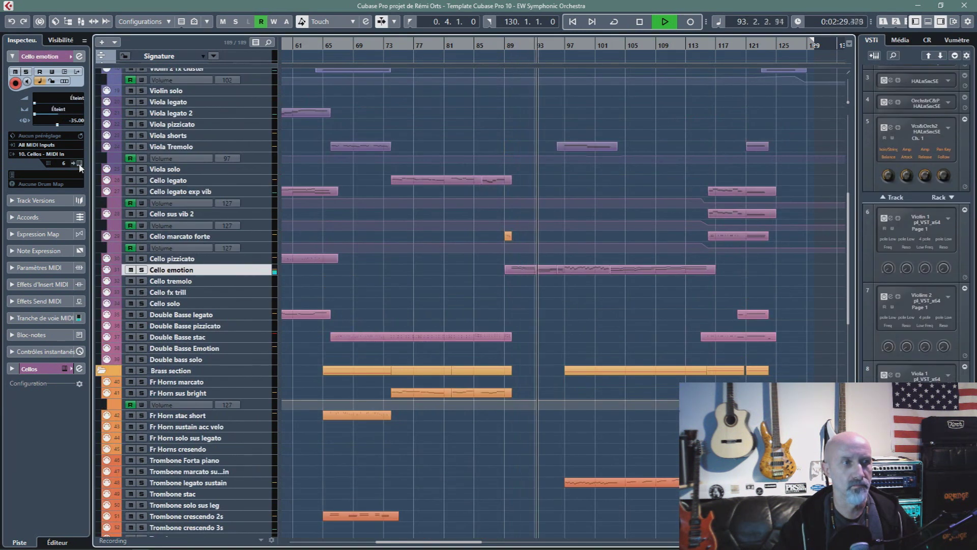
pyautogui.click(79, 164)
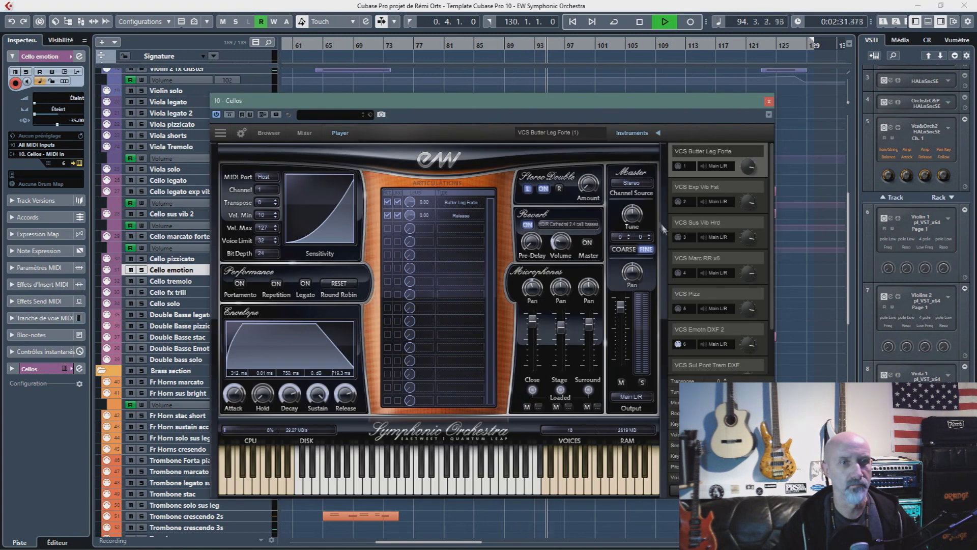
pyautogui.click(707, 329)
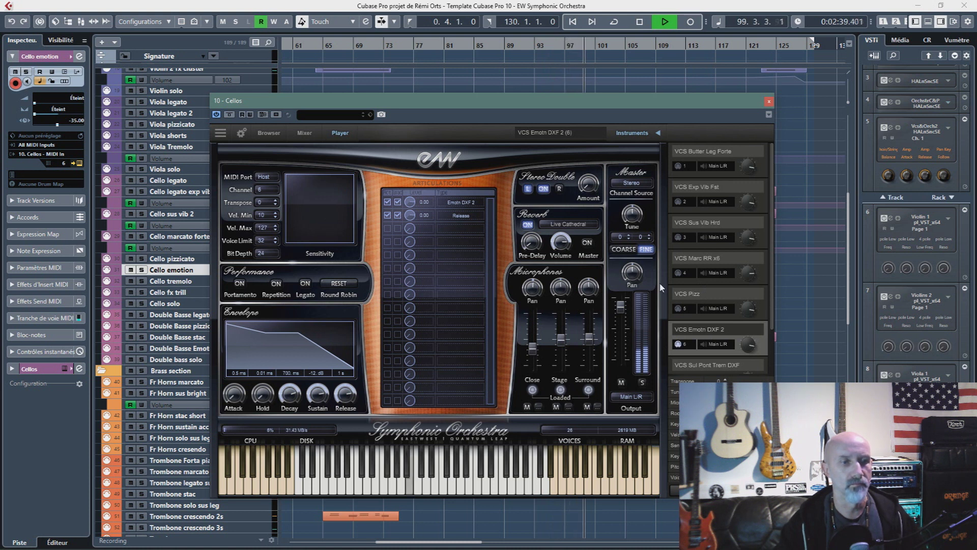
pyautogui.click(768, 102)
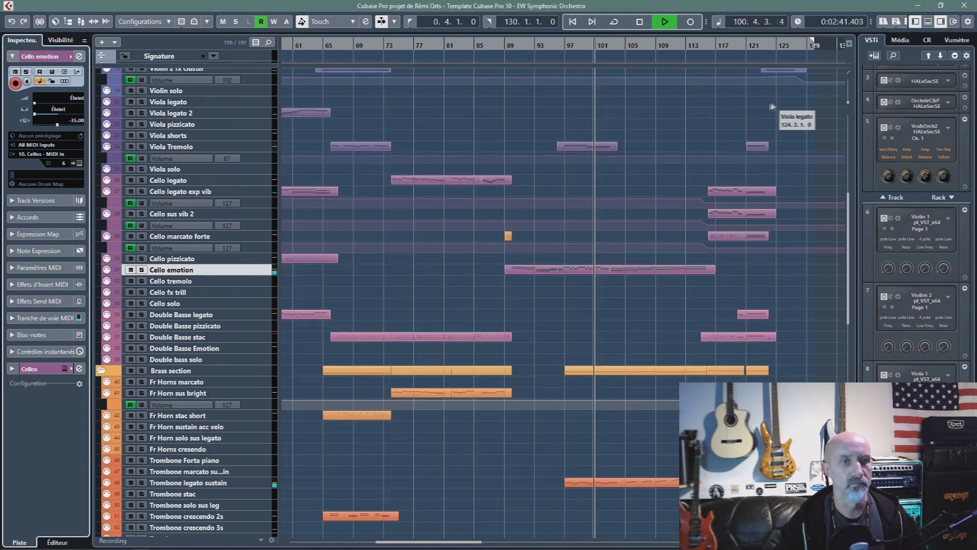
# Open the Orchestra Choir & Pad track's instrument, examine its mix page, close it, and stop playback at the end of the piece
pyautogui.scroll(6, 710, 267)
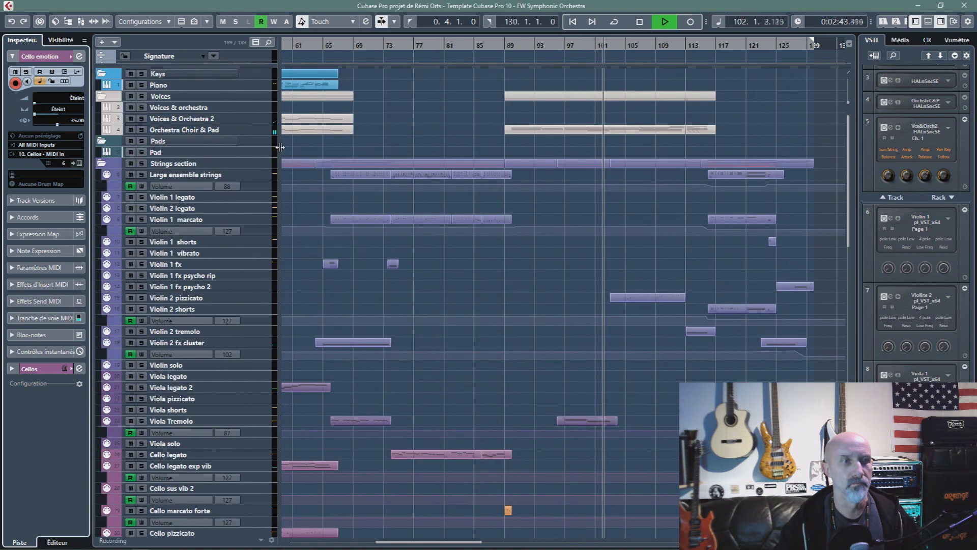
pyautogui.click(266, 130)
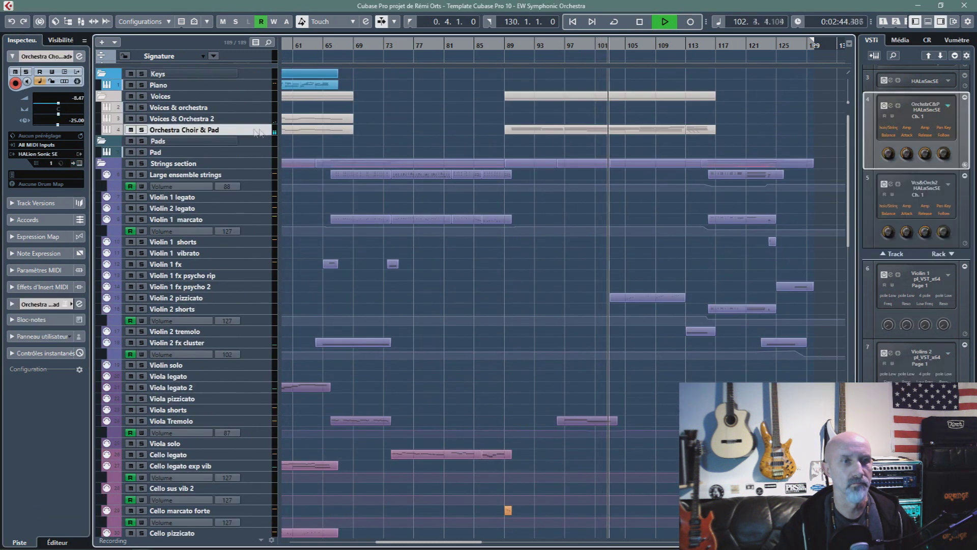
pyautogui.click(80, 154)
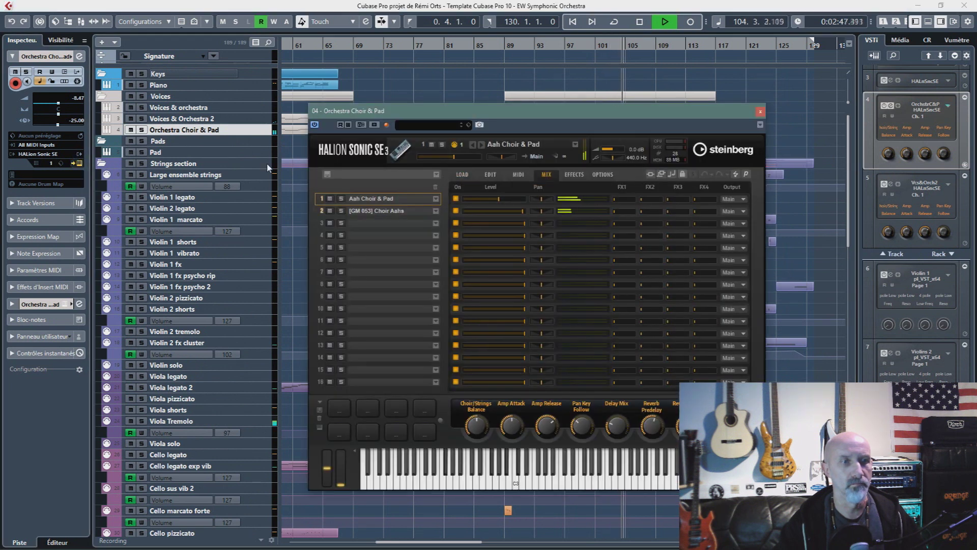
pyautogui.click(759, 111)
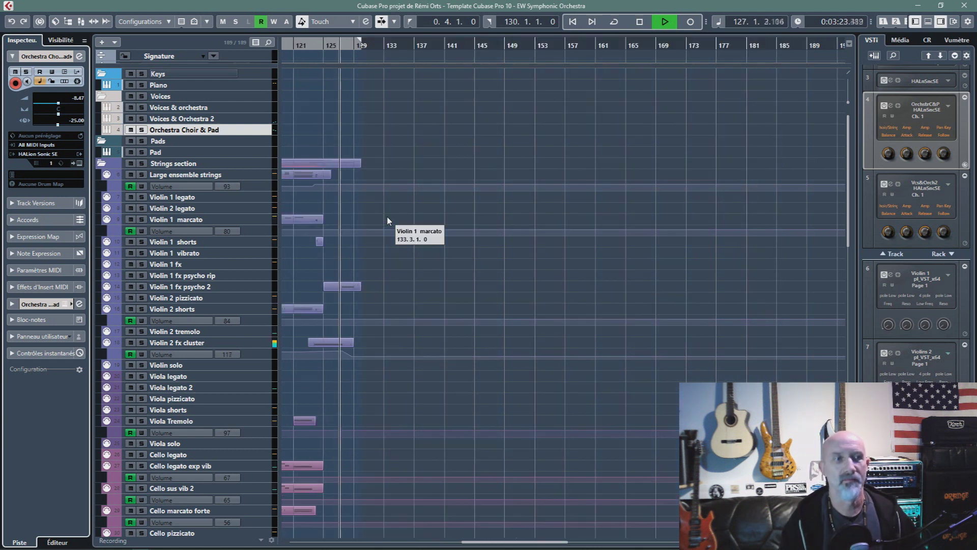
pyautogui.press('space')
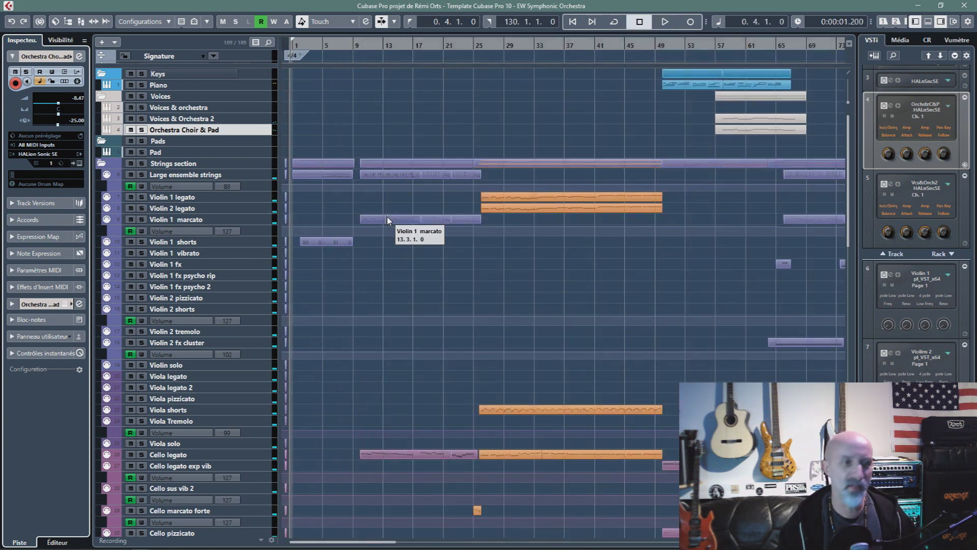